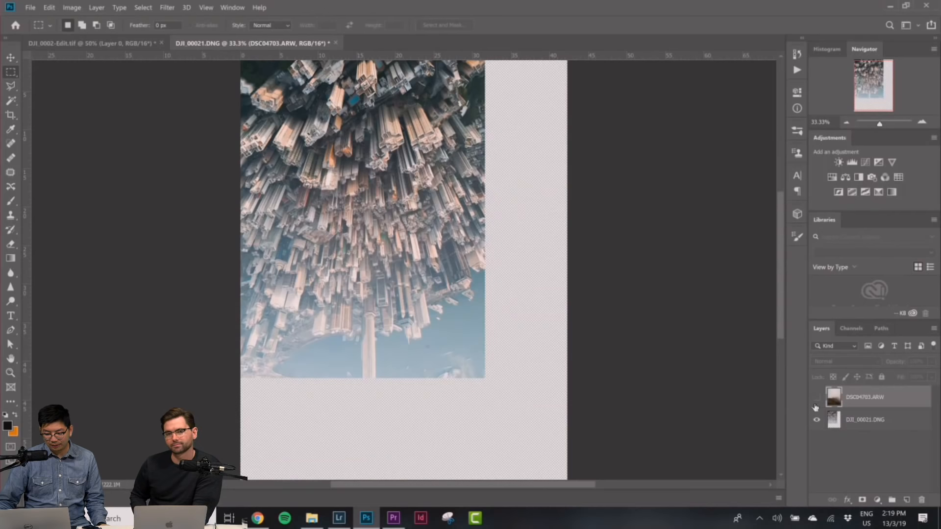
Crop the canvas at a 4 : 5 (8 : 10) ratio, cutting away the empty area and slightly inside the city photo's edges.
click(816, 397)
click(817, 397)
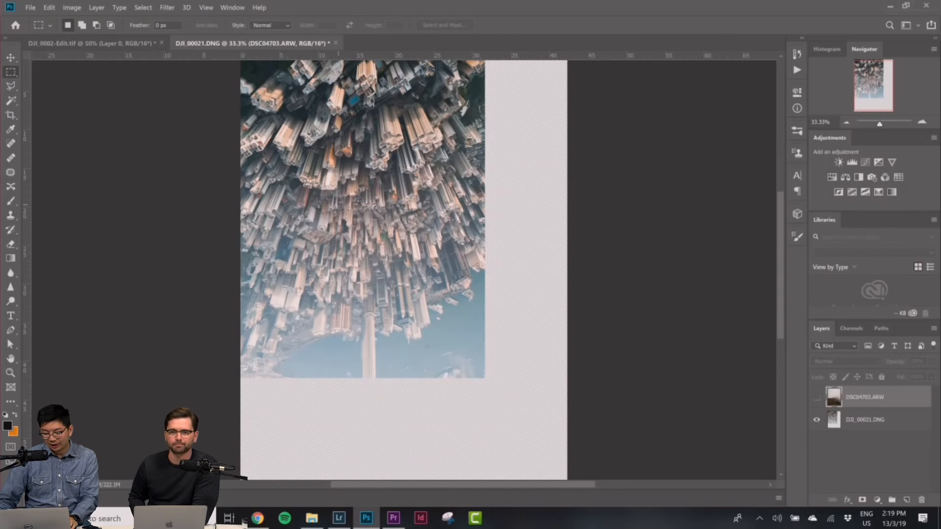
click(11, 116)
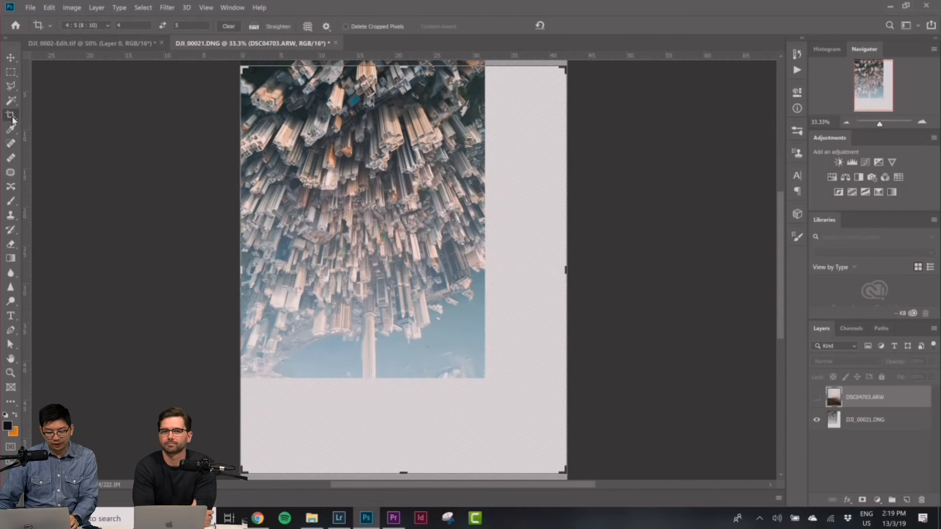
click(87, 25)
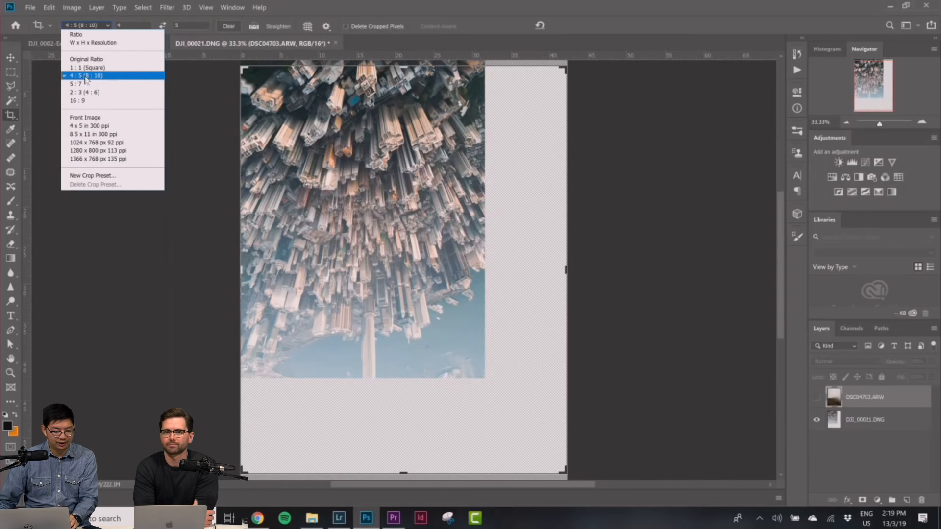
click(96, 76)
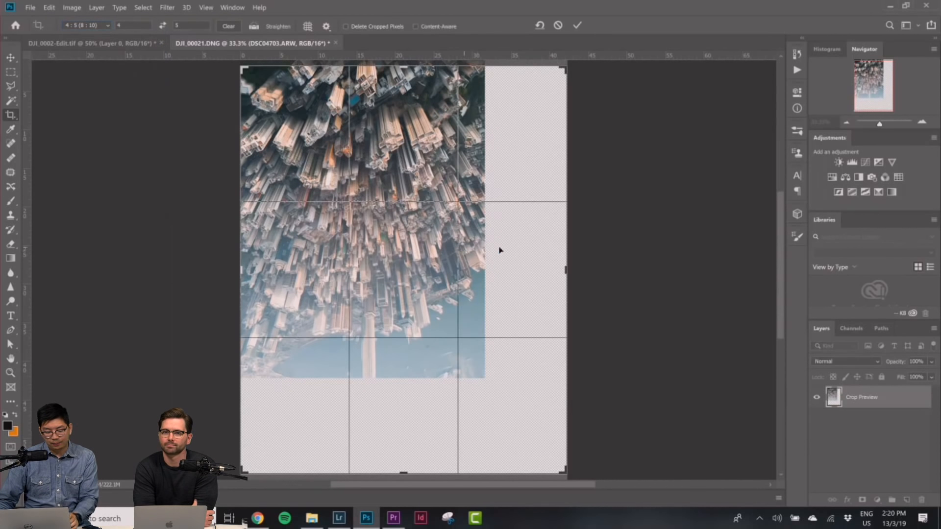
drag(569, 475, 526, 423)
key(ctrl+r)
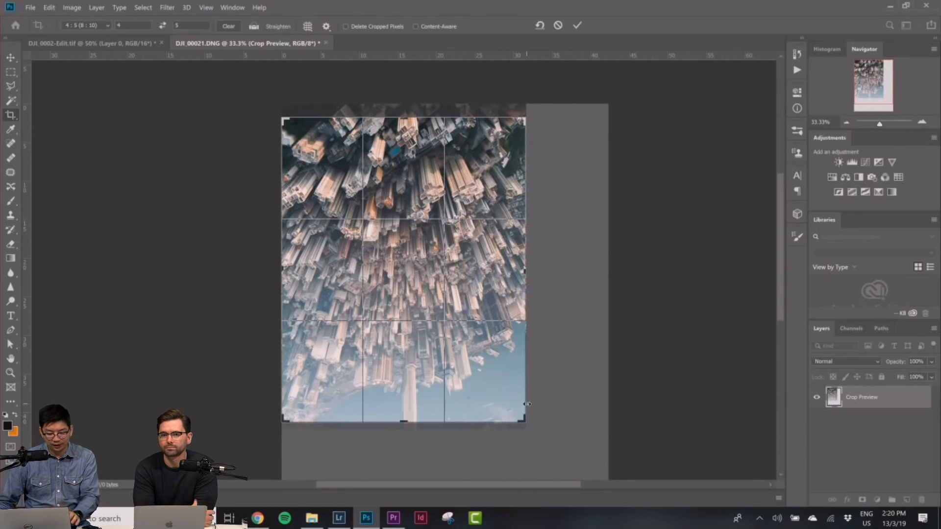
drag(526, 419, 518, 415)
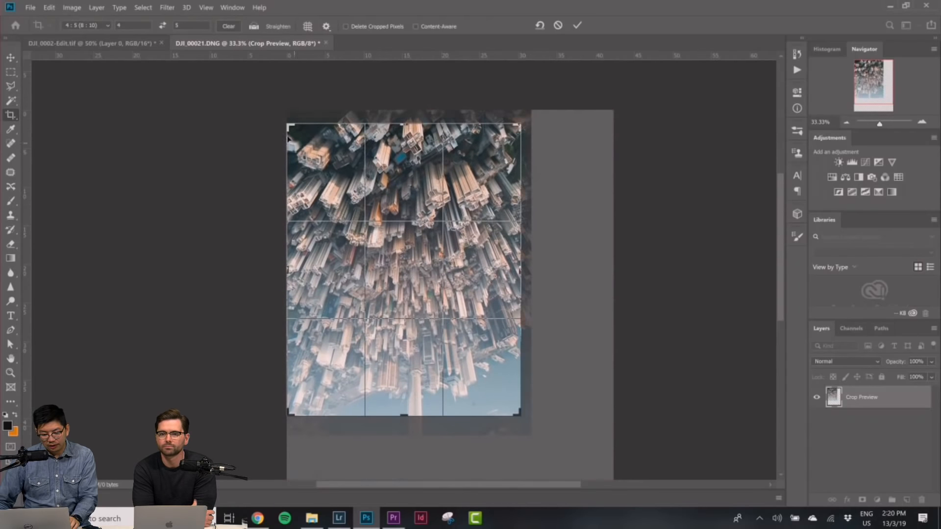
drag(288, 126, 291, 129)
drag(516, 416, 519, 411)
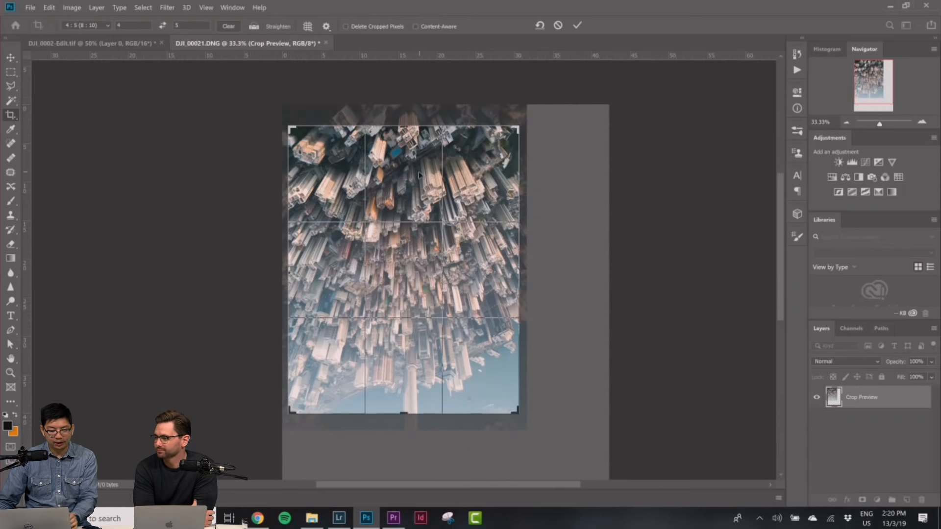
key(Return)
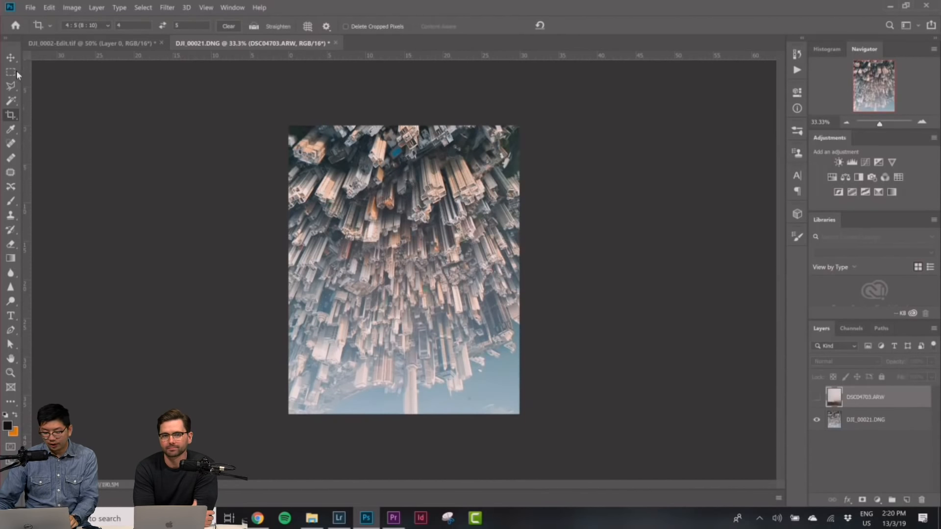
Free-transform the DJI_00021.DNG city layer and rotate it counterclockwise by about 27°.
click(16, 72)
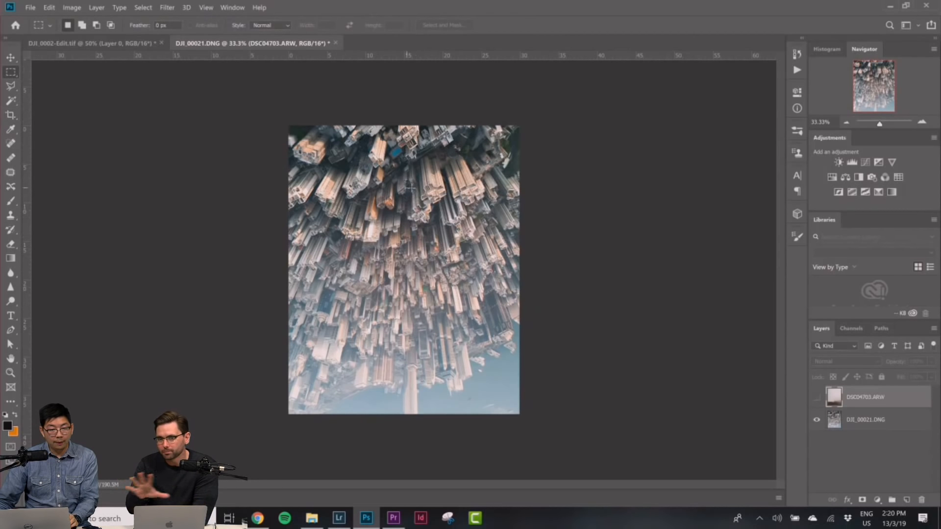
drag(407, 242, 428, 279)
click(844, 426)
right_click(435, 240)
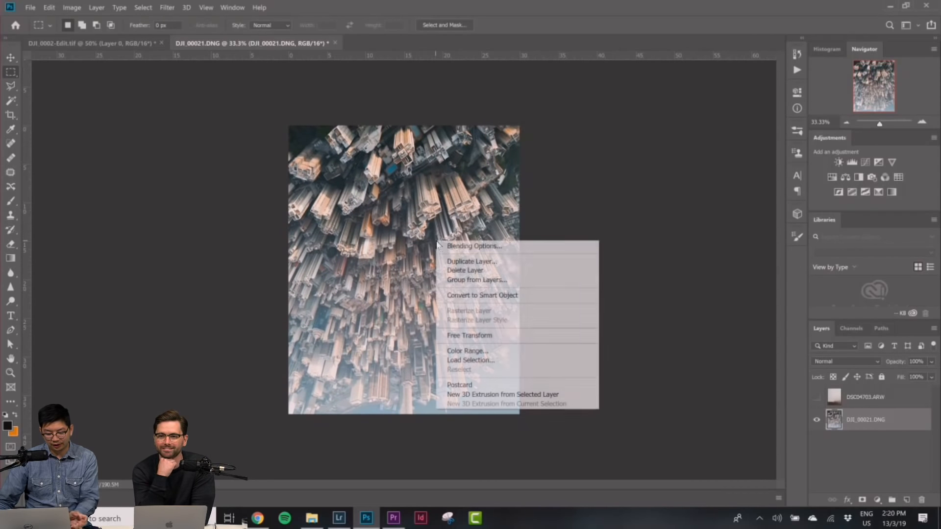
click(408, 327)
right_click(495, 220)
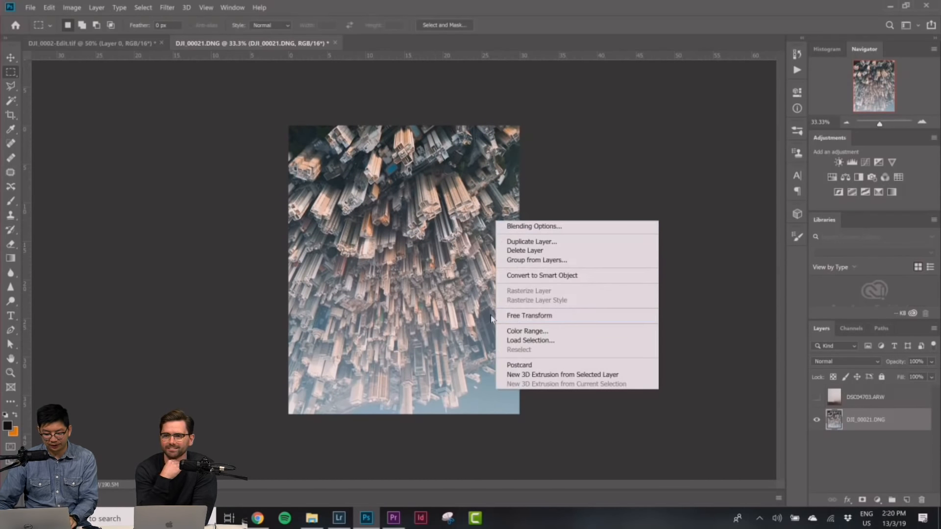
click(530, 315)
drag(546, 133, 463, 83)
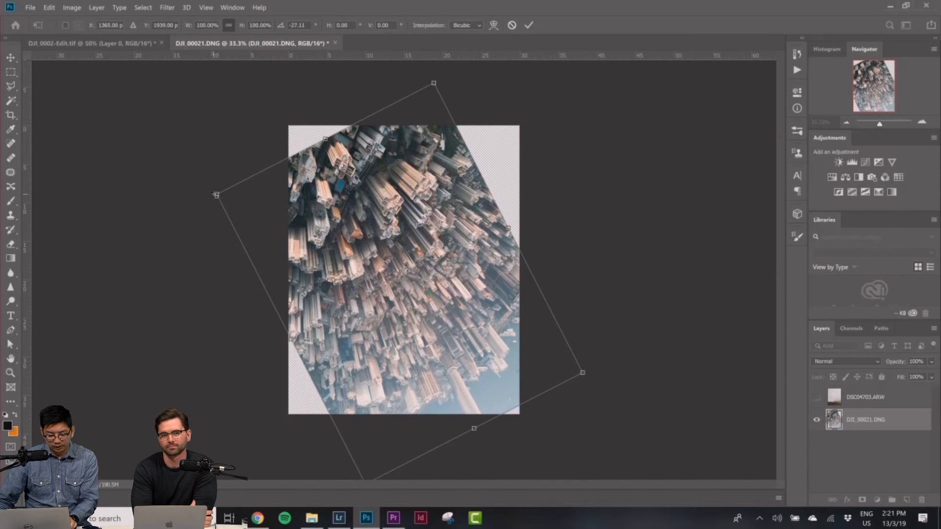
Enlarge the rotated city layer proportionally to about 141% so it covers the whole canvas.
drag(215, 195, 156, 182)
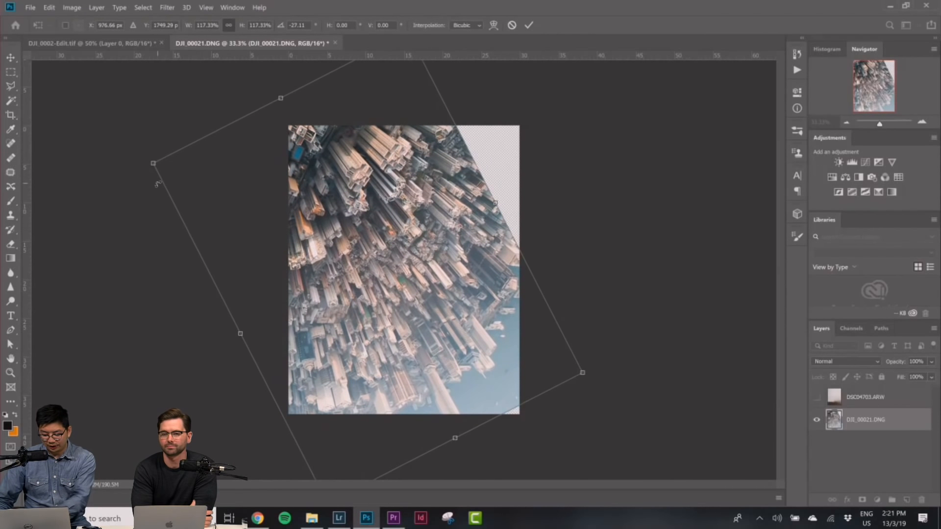
key(ctrl+minus)
drag(534, 342, 602, 401)
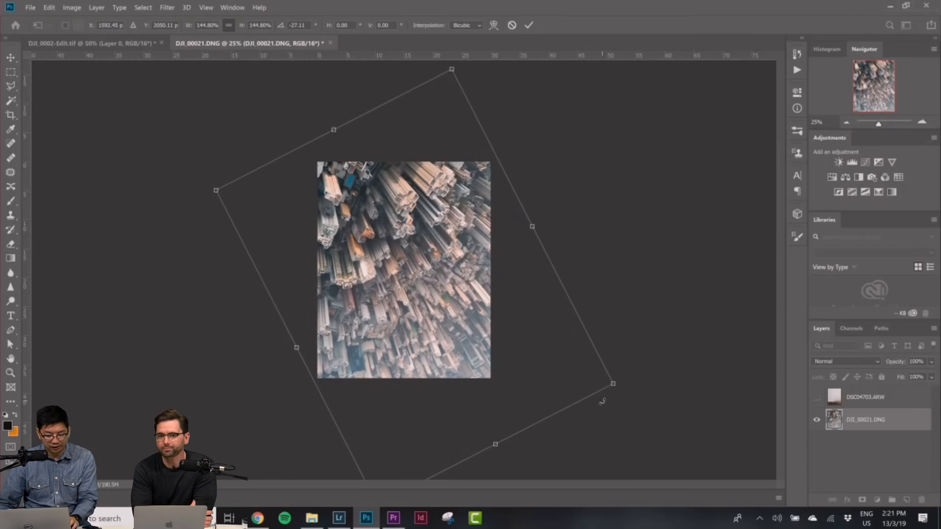
drag(214, 191, 225, 195)
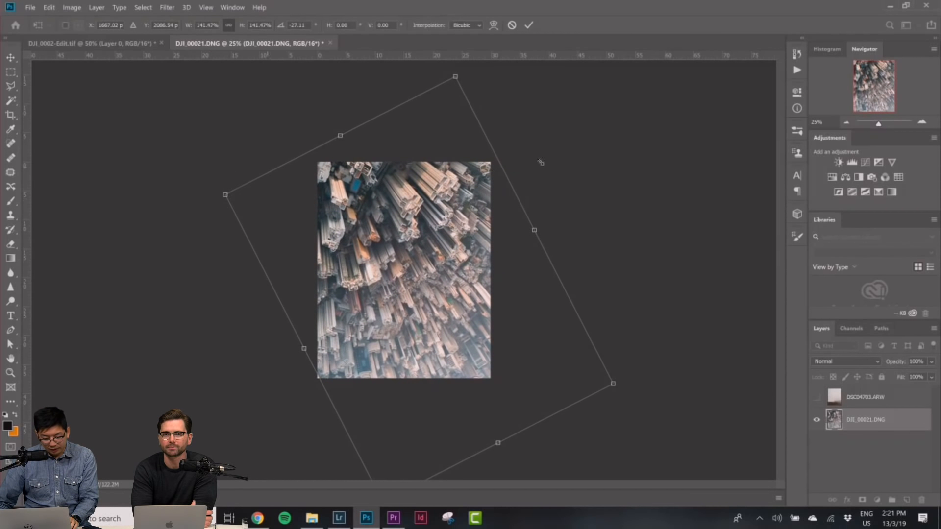
Refine the city layer's rotation to -23° and its scale to about 139%, adjust its position, and apply the transform.
drag(552, 159, 554, 164)
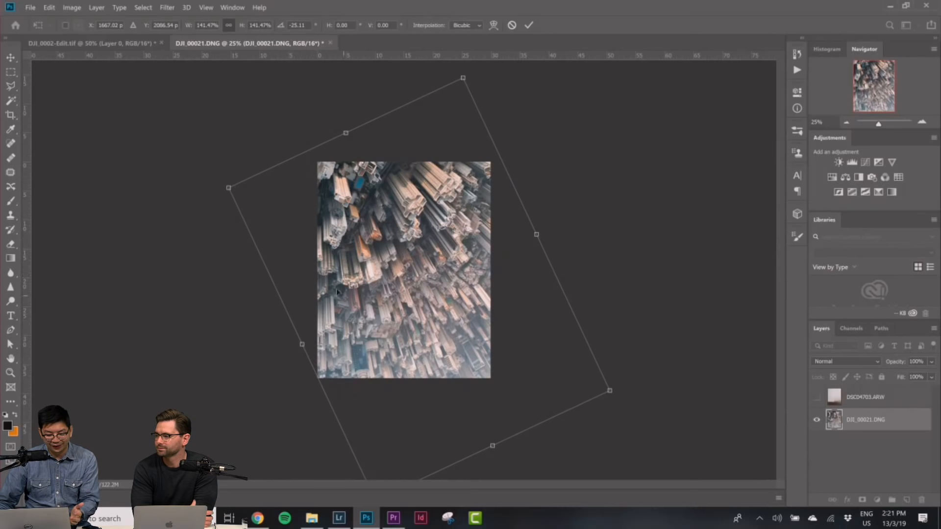
drag(387, 271, 386, 271)
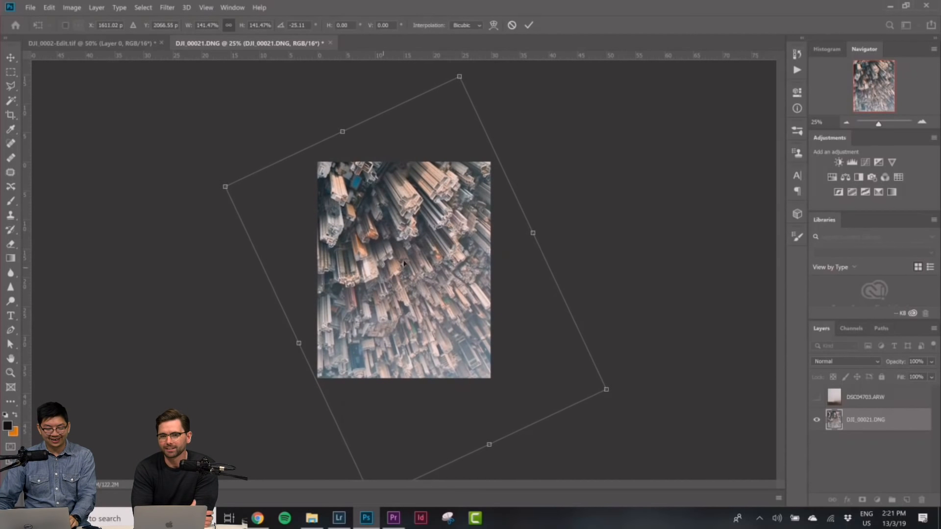
drag(544, 212, 544, 212)
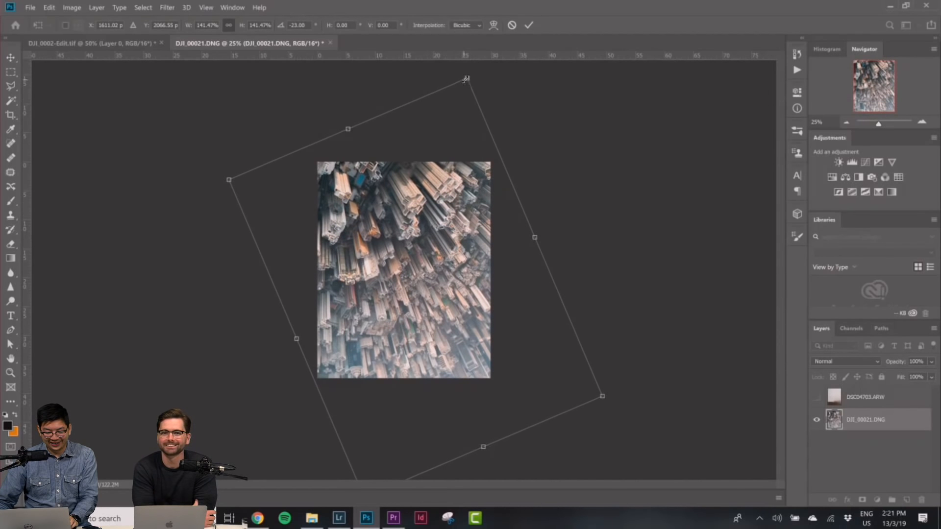
drag(467, 78, 462, 90)
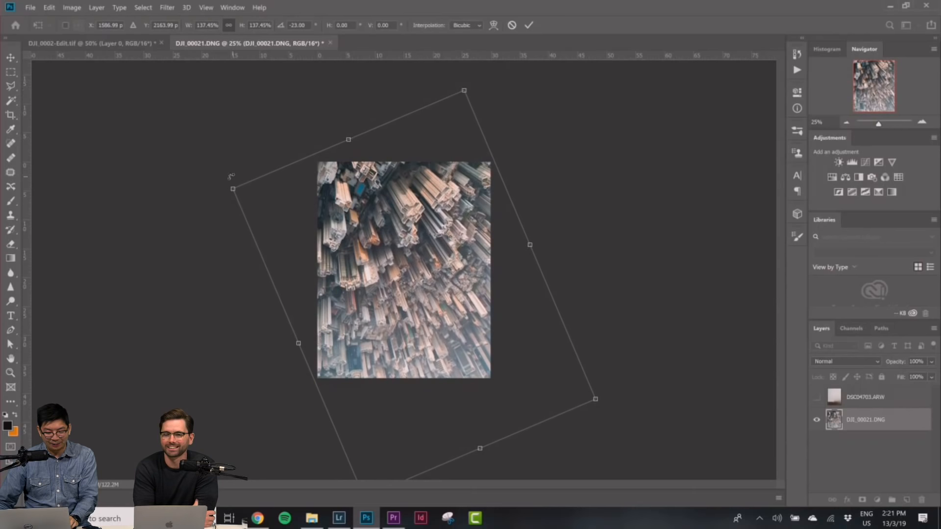
drag(233, 190, 231, 188)
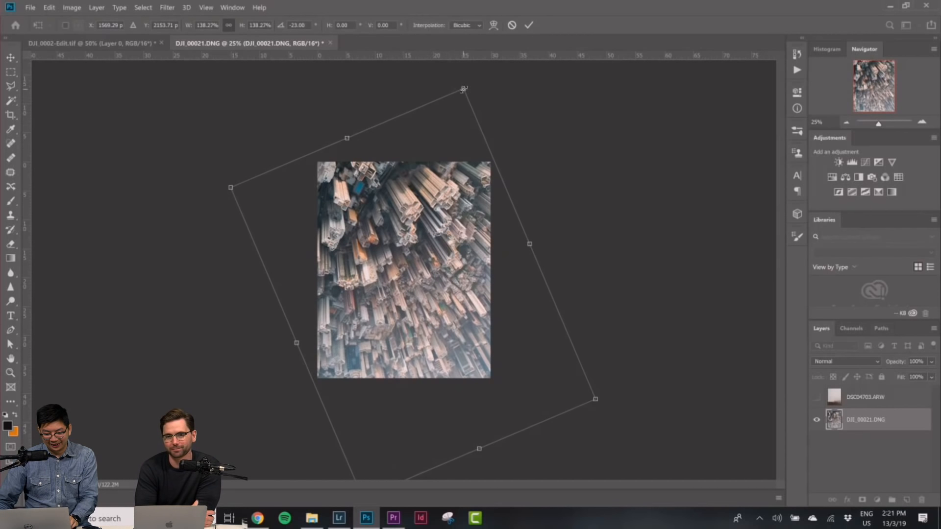
drag(463, 88, 464, 86)
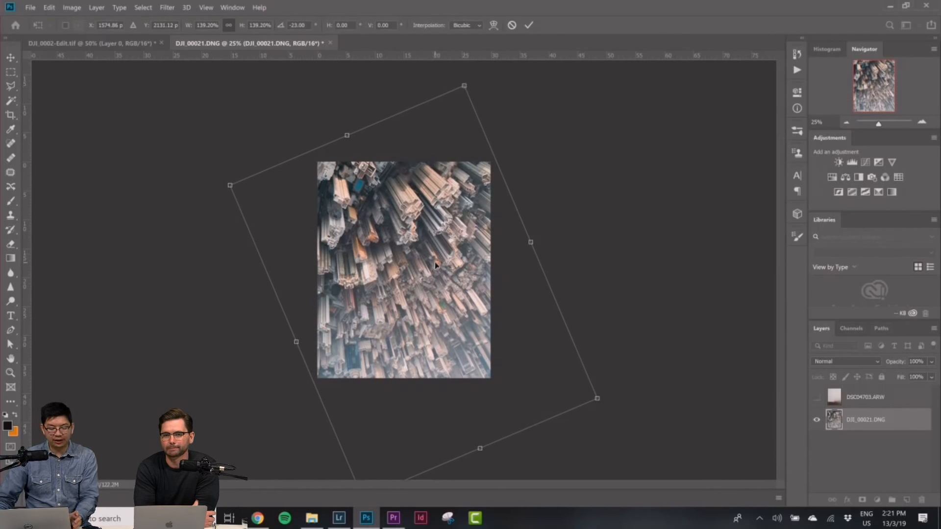
key(Return)
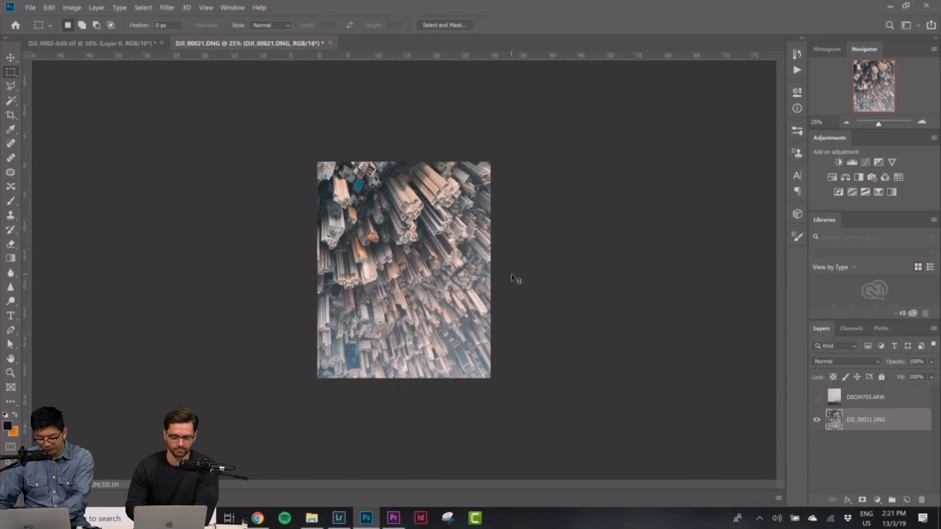
Show the DSC04703.ARW hiker layer and shift it up and to the left within the canvas.
key(ctrl+plus)
key(ctrl+plus)
key(ctrl+minus)
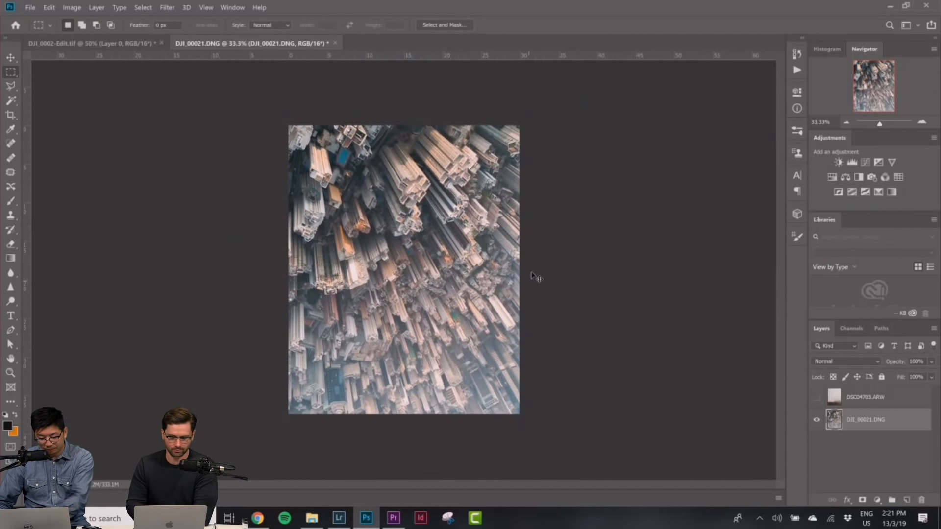
click(817, 398)
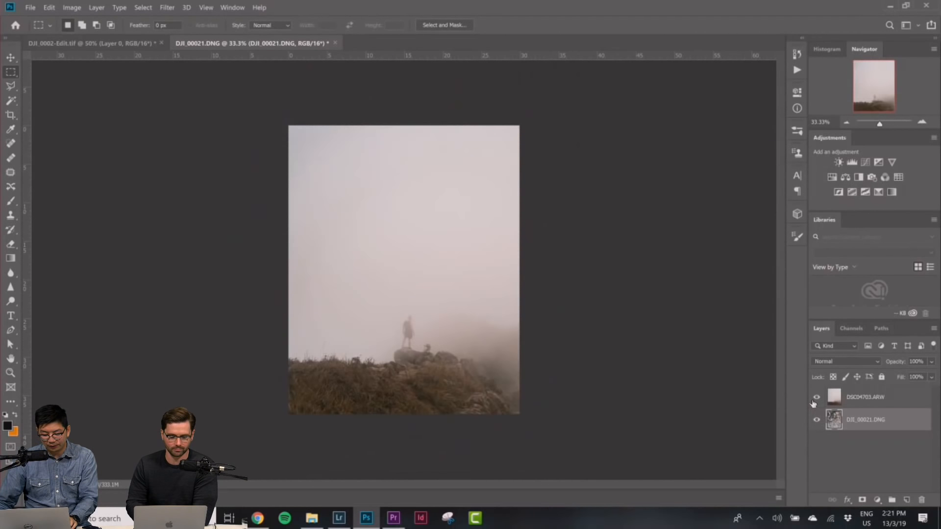
click(901, 402)
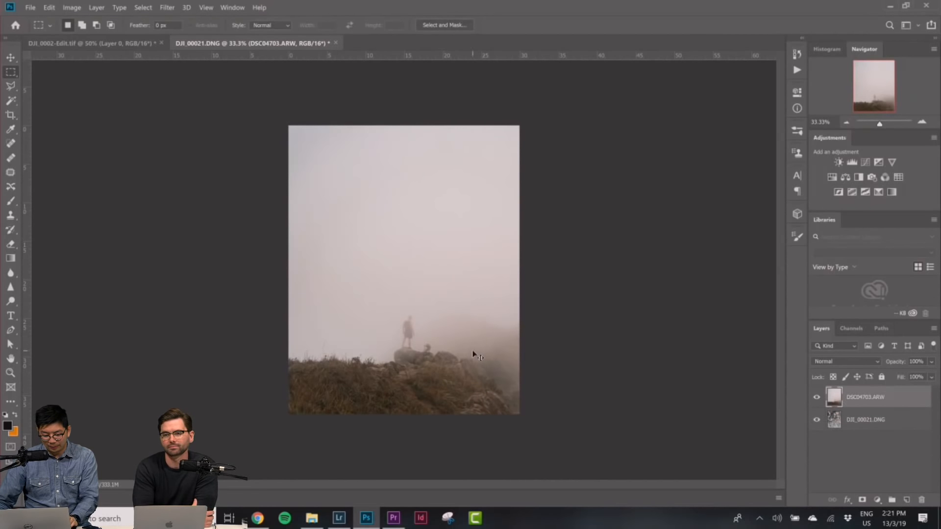
drag(462, 347, 438, 330)
Add a guide layout with 3 columns and 3 rows, and align the hiker with the left inner vertical guide.
click(206, 8)
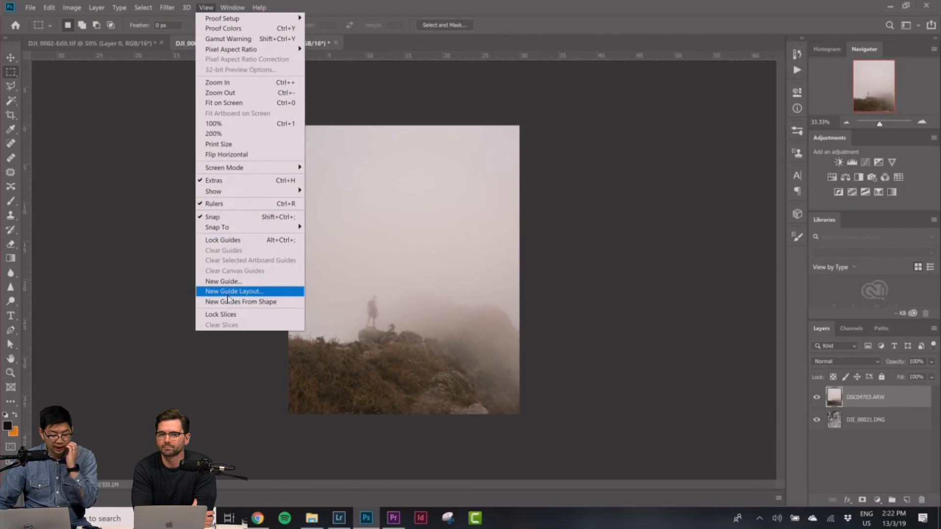
click(228, 292)
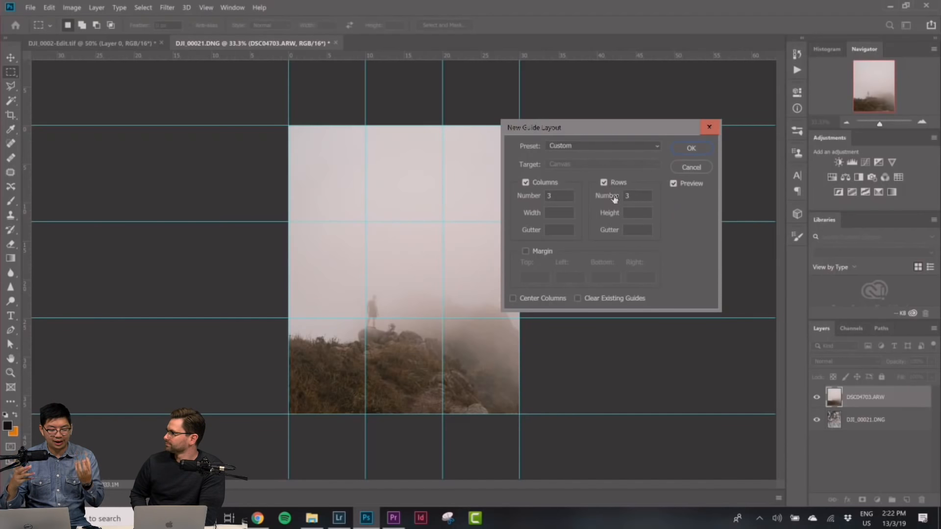
click(695, 148)
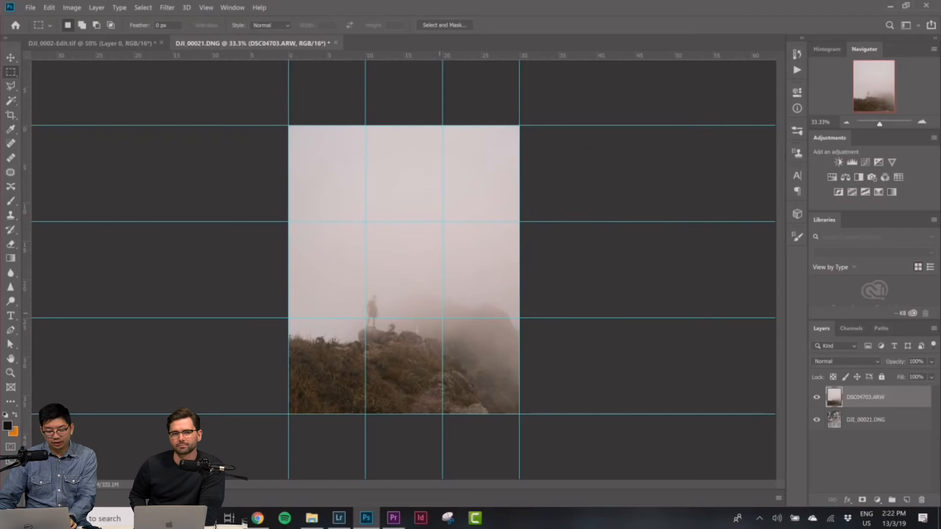
drag(472, 304, 466, 296)
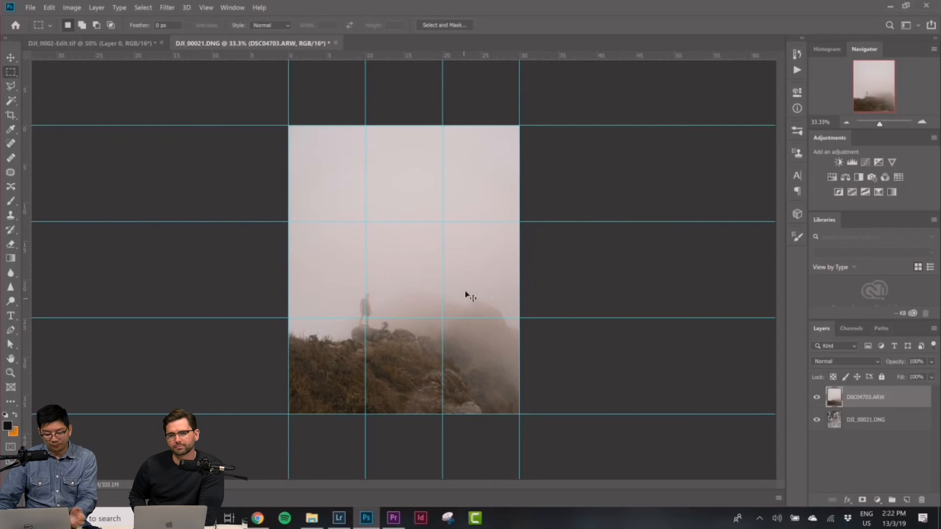
Flip the hiker layer horizontally and move it slightly down, keeping the hiker on the right inner vertical guide.
right_click(466, 280)
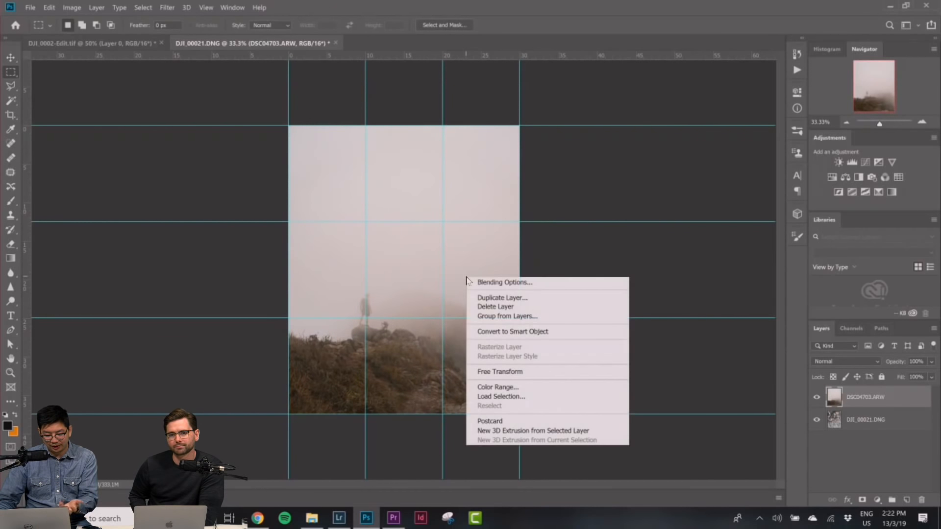
click(492, 372)
right_click(489, 369)
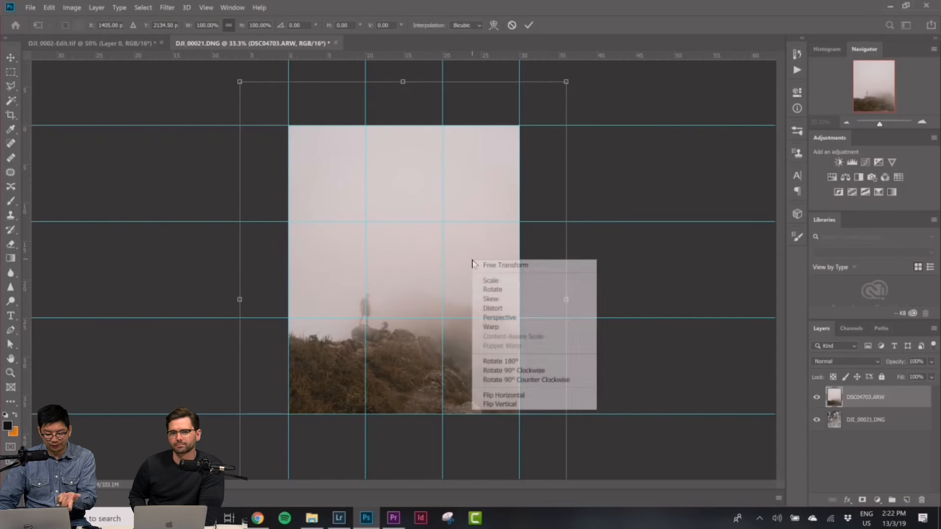
click(498, 396)
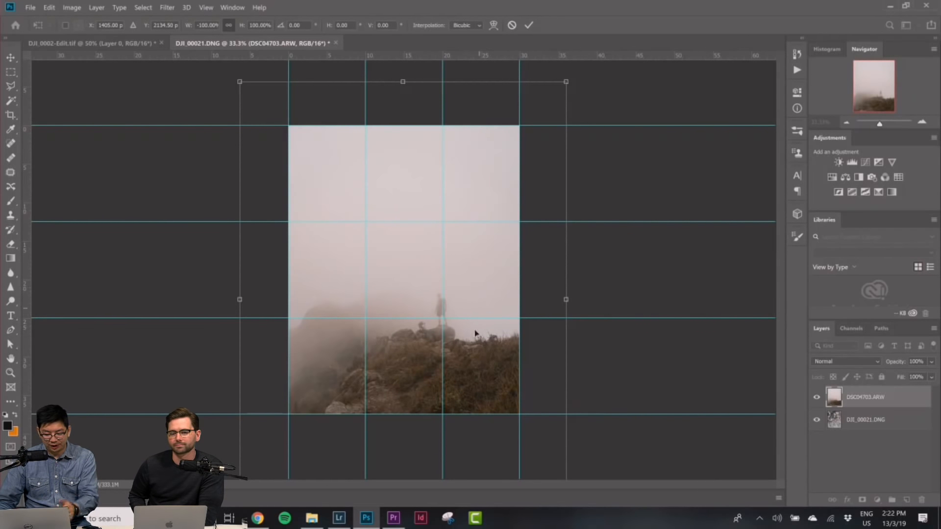
drag(479, 362, 477, 374)
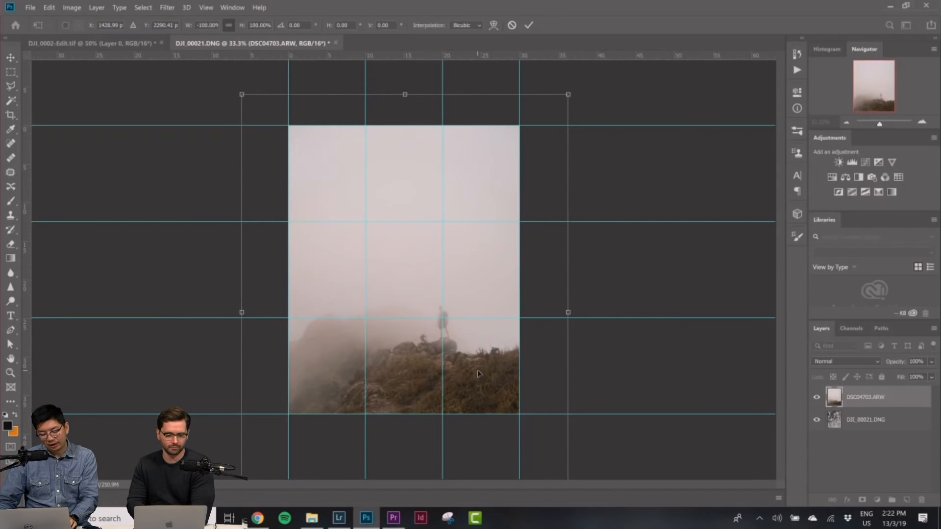
key(Return)
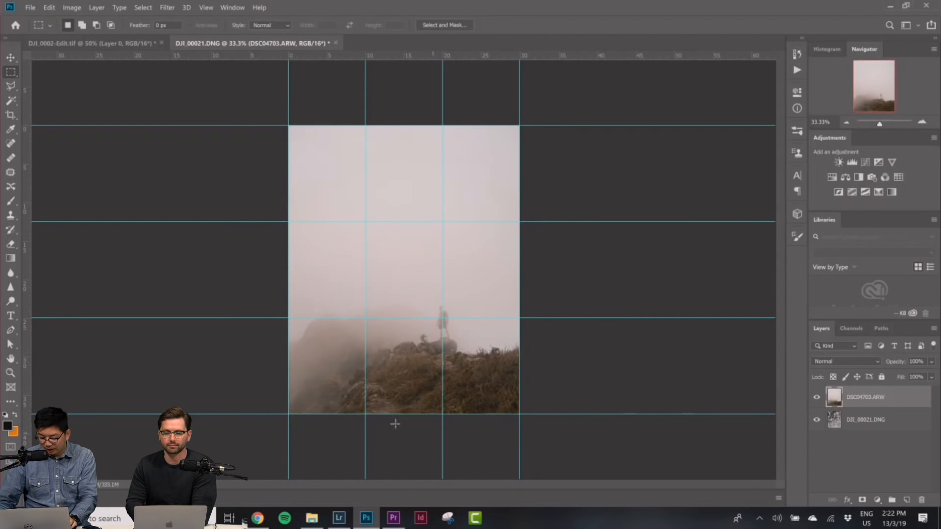
Clear all guides from the canvas and add a layer mask to the DSC04703.ARW hiker layer.
click(205, 8)
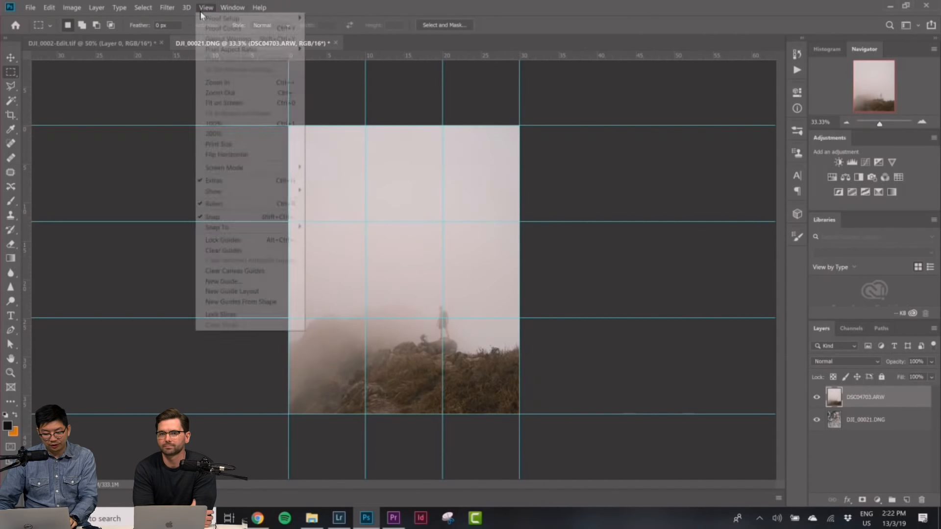
click(251, 251)
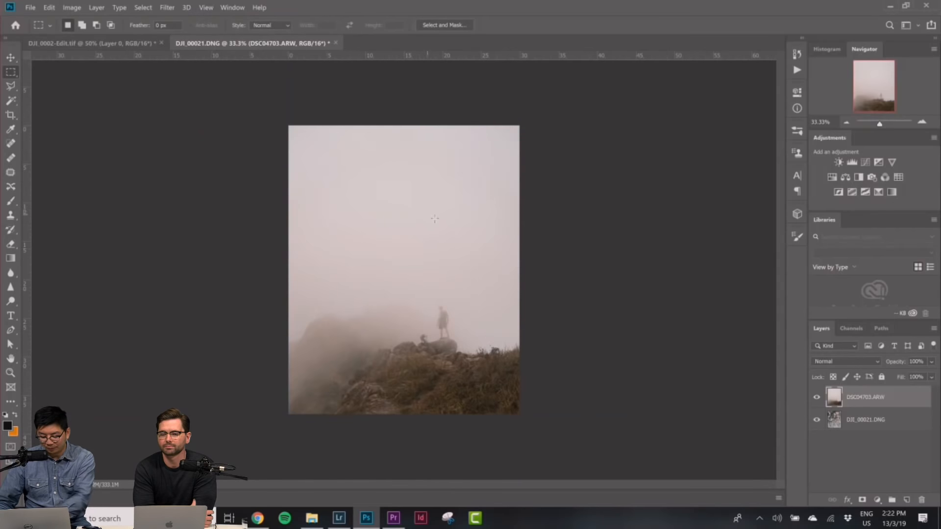
key(ctrl+0)
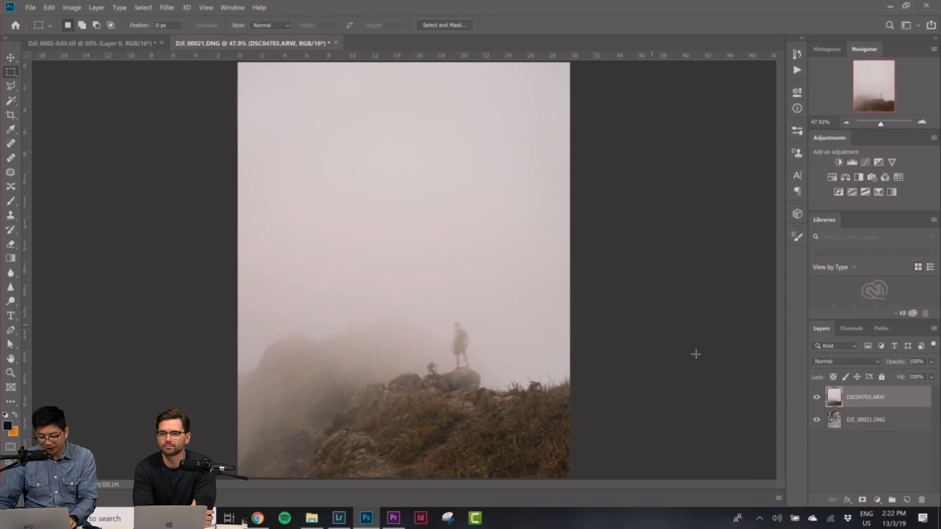
click(862, 501)
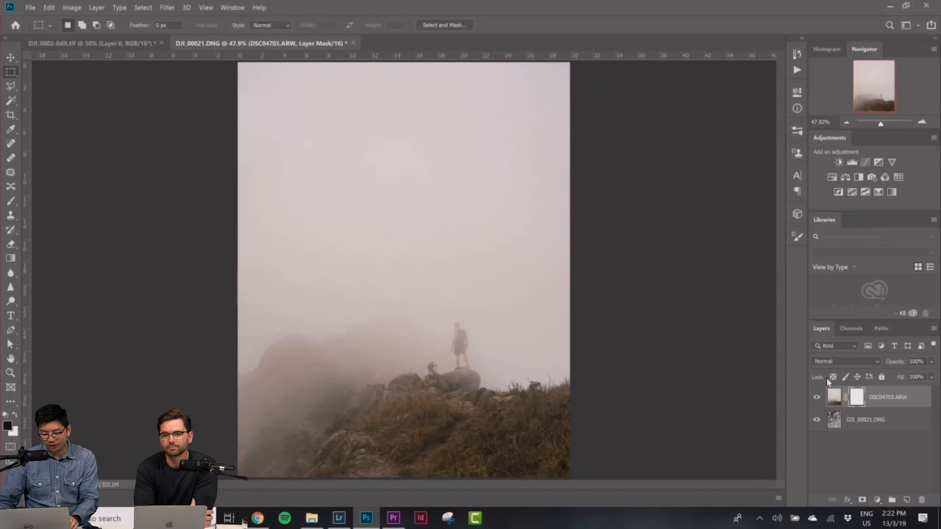
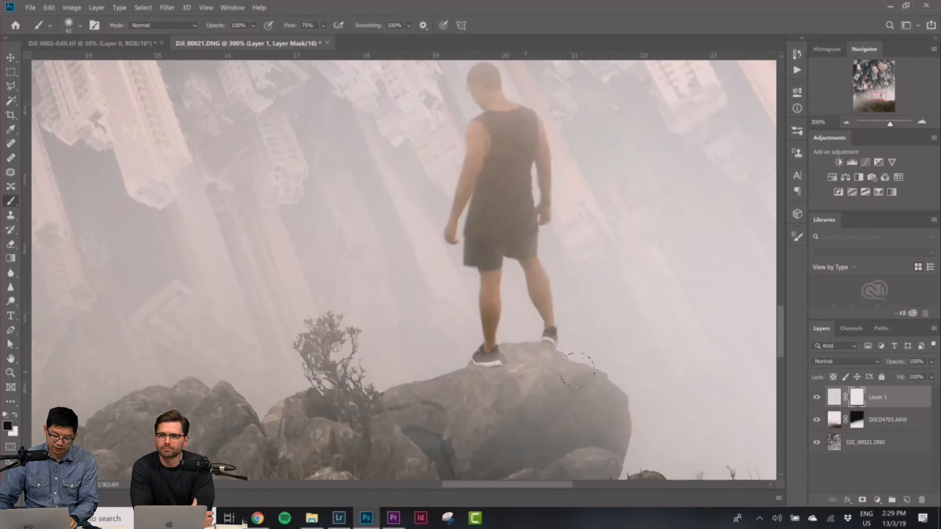
Apply a Levels adjustment to the Layer 1 image, not its mask, with input white point 232 and midtones 0.87.
key(ctrl+0)
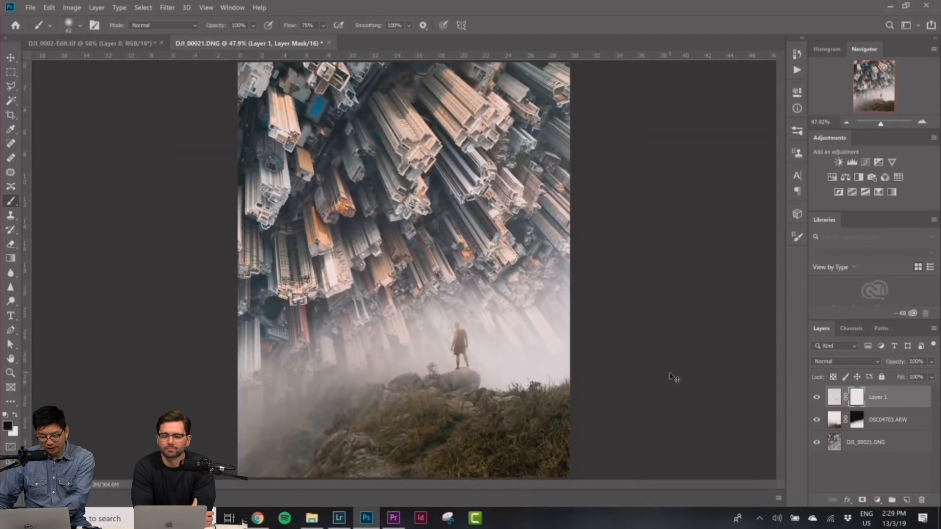
key(ctrl+minus)
key(ctrl+plus)
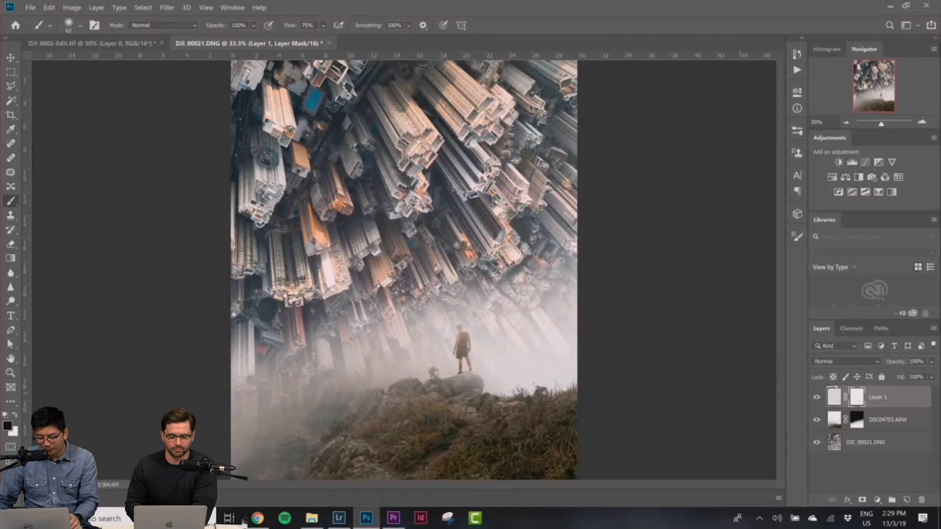
click(834, 398)
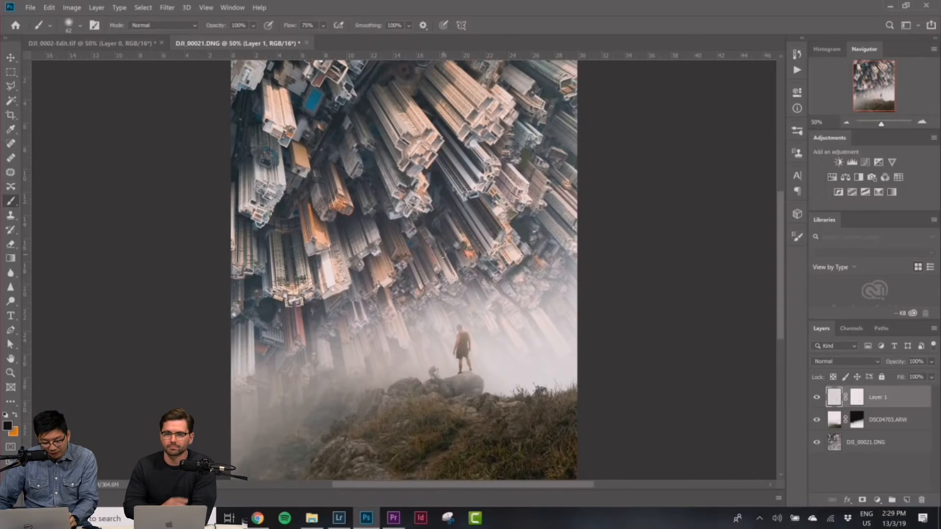
click(71, 7)
mouse_move(141, 35)
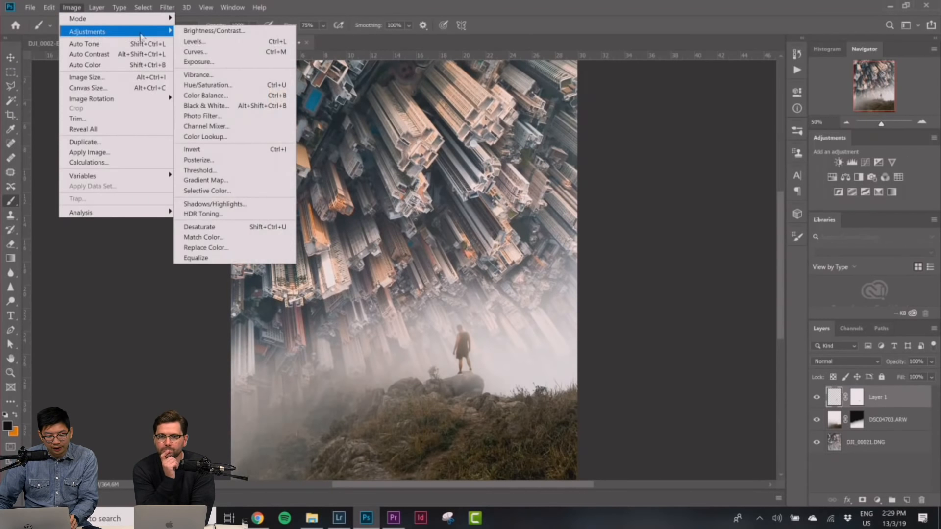
click(210, 42)
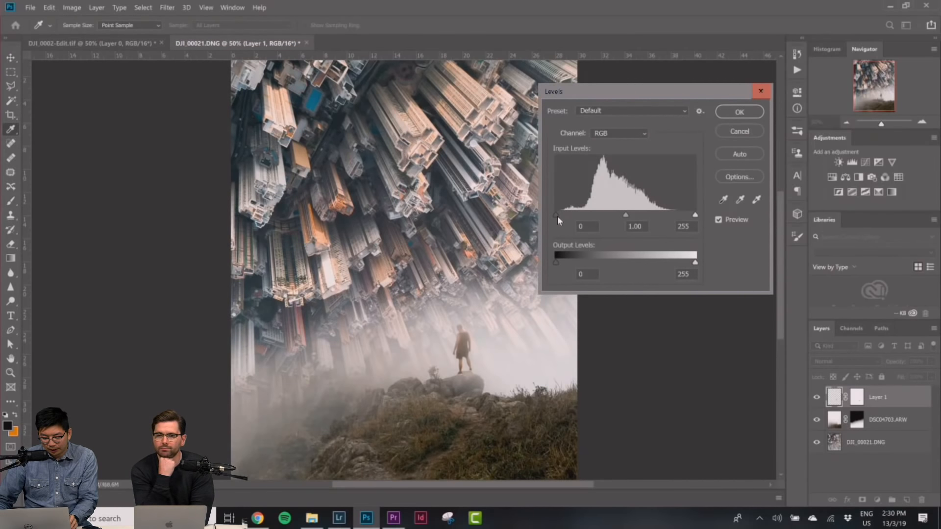
drag(688, 216, 683, 217)
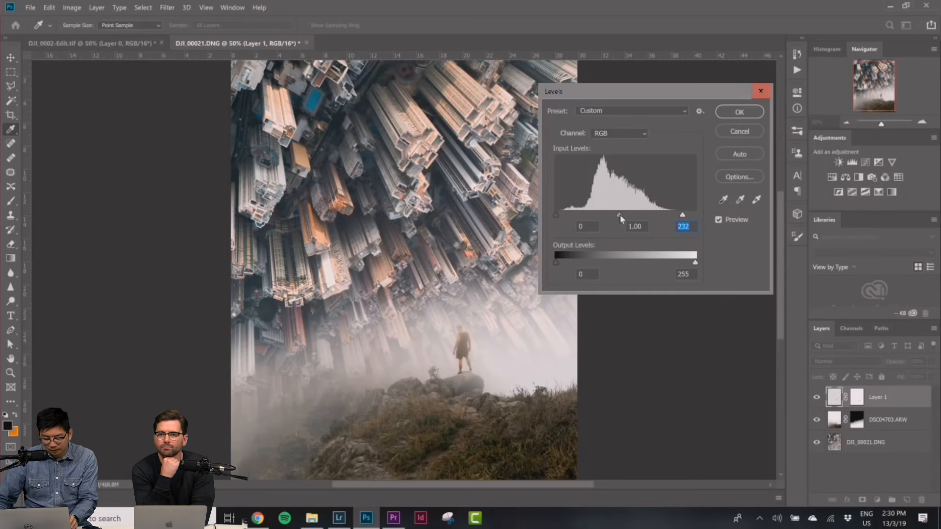
drag(622, 216, 624, 216)
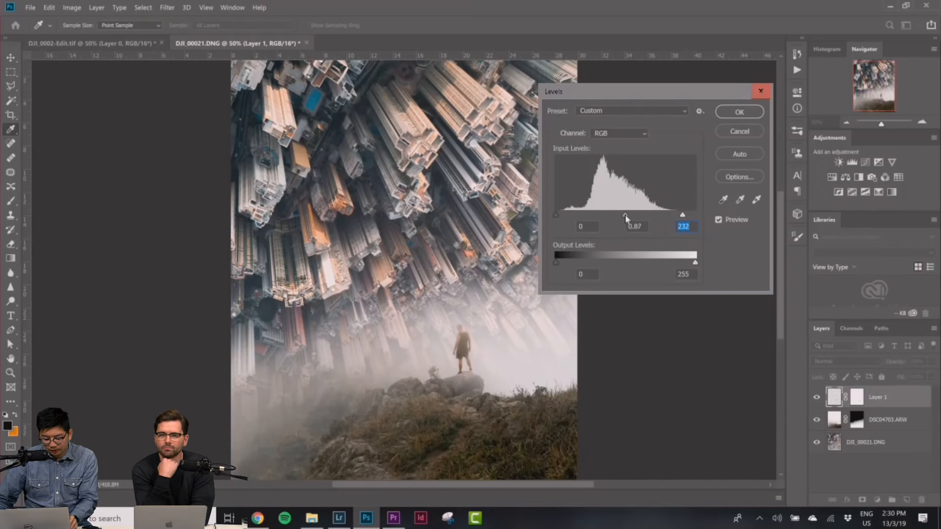
click(739, 113)
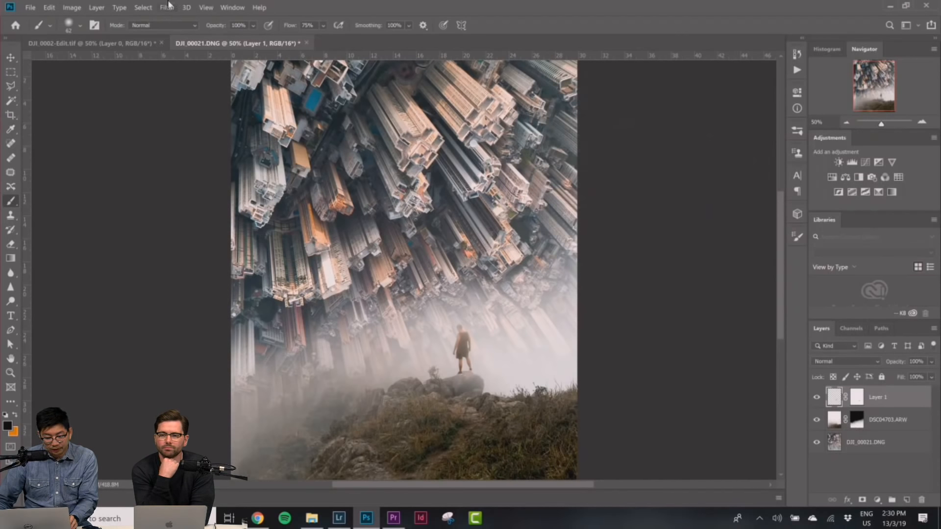
Apply Hue/Saturation to Layer 1 with hue +6, saturation -50 and lightness +8.
click(74, 8)
mouse_move(83, 31)
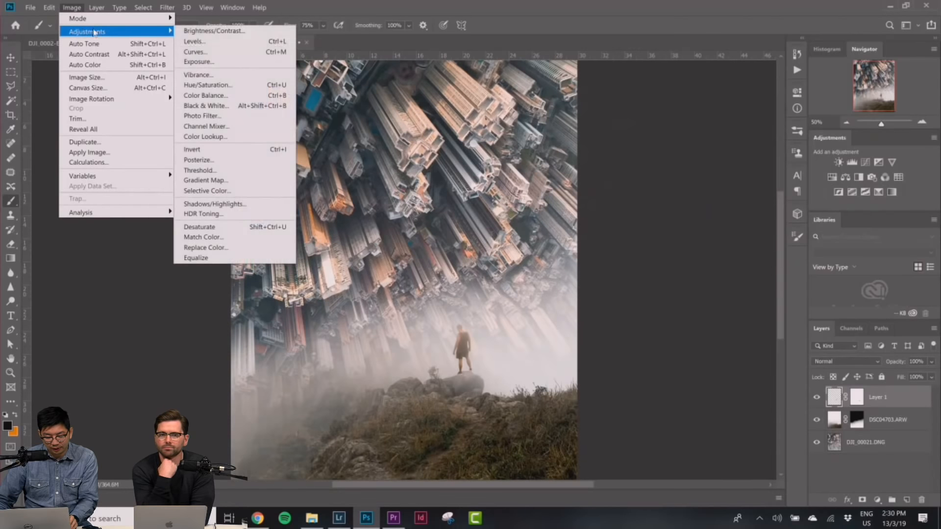
click(222, 87)
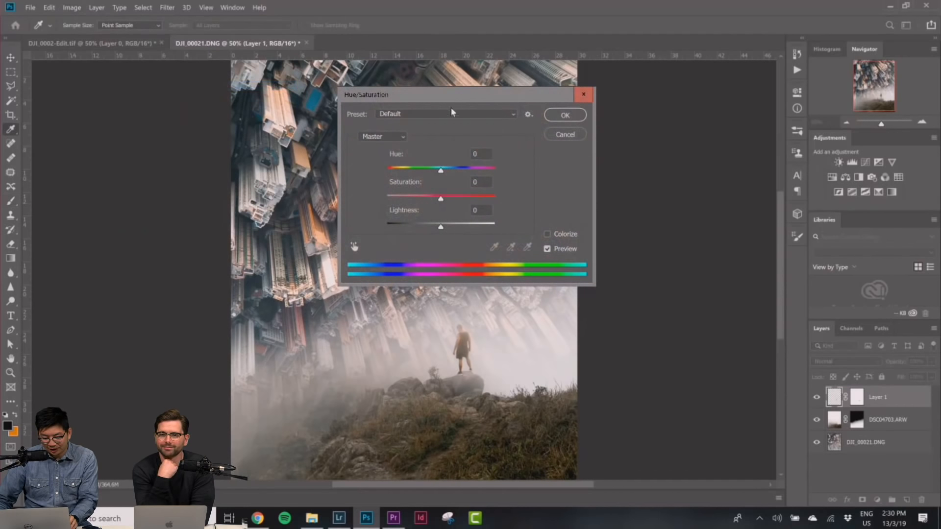
drag(662, 205, 635, 210)
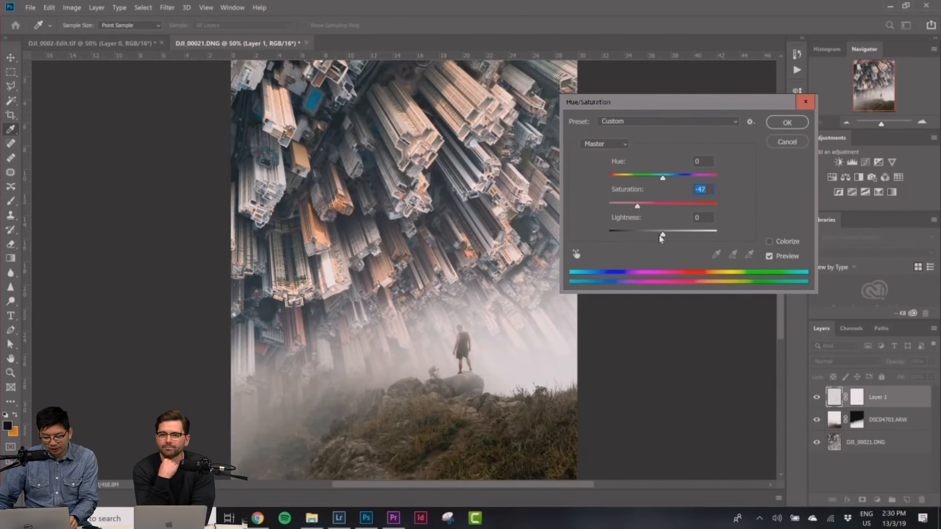
drag(663, 178, 664, 178)
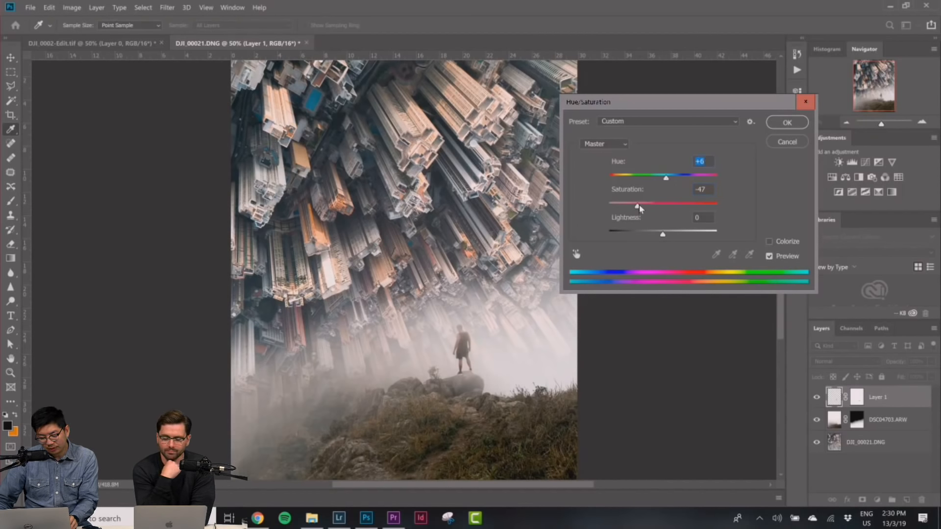
drag(639, 205, 636, 205)
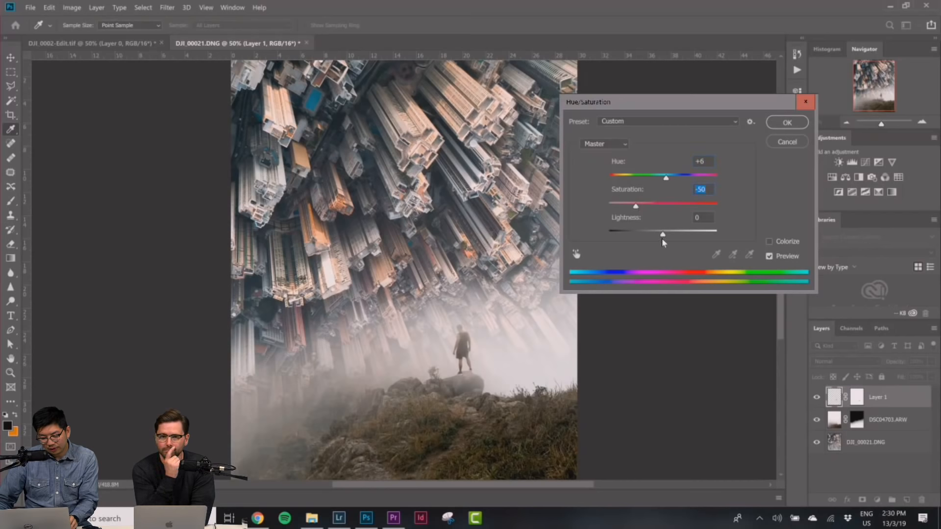
drag(662, 234, 666, 234)
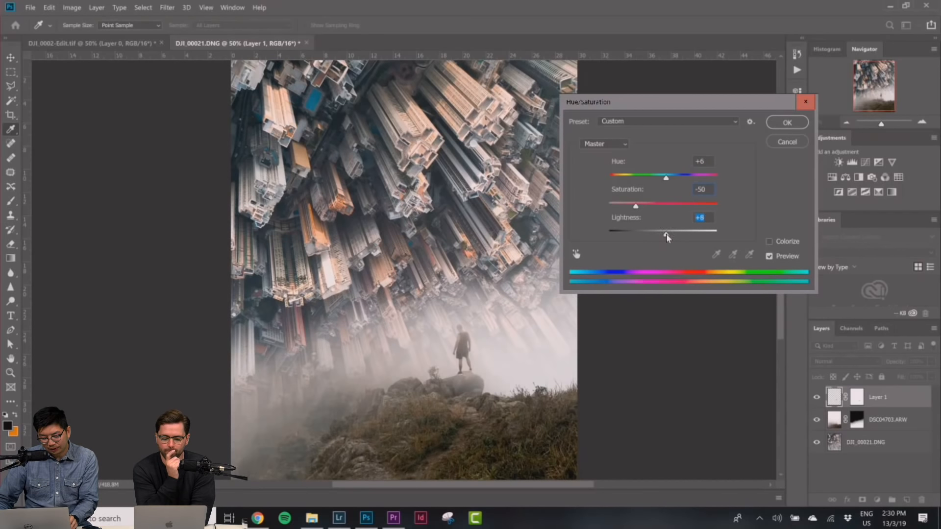
click(785, 123)
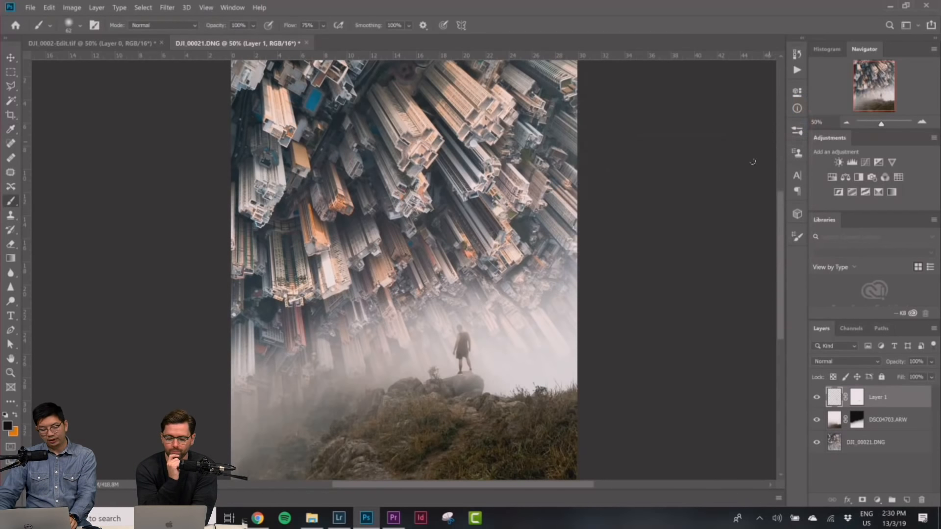
Examine the adjusted composite as a whole and up close around the hiker and the ridge.
key(ctrl+minus)
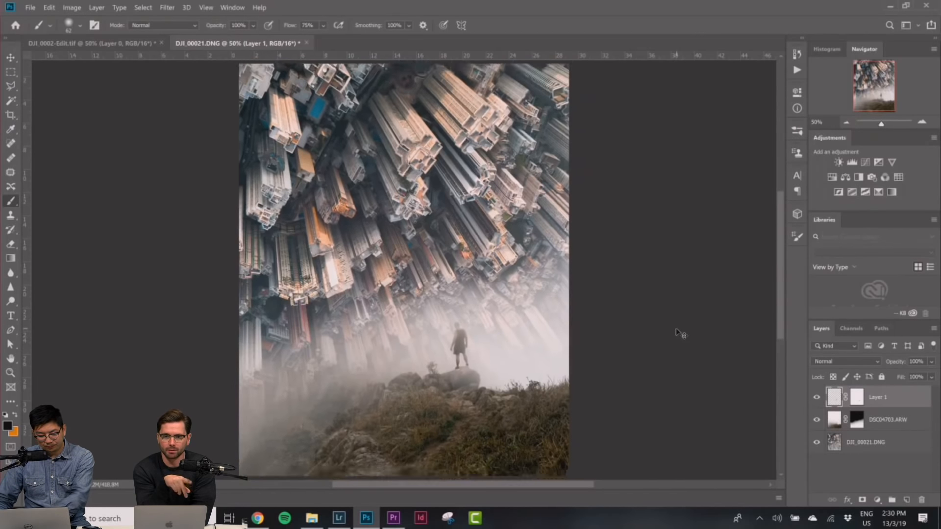
key(ctrl+plus)
key(ctrl+minus)
key(ctrl+minus)
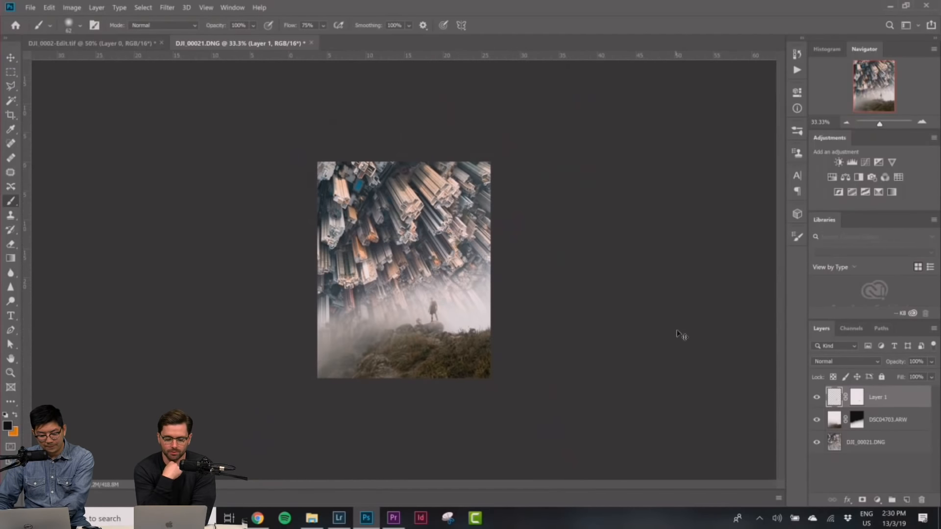
key(ctrl+plus)
key(ctrl+plus)
key(ctrl+minus)
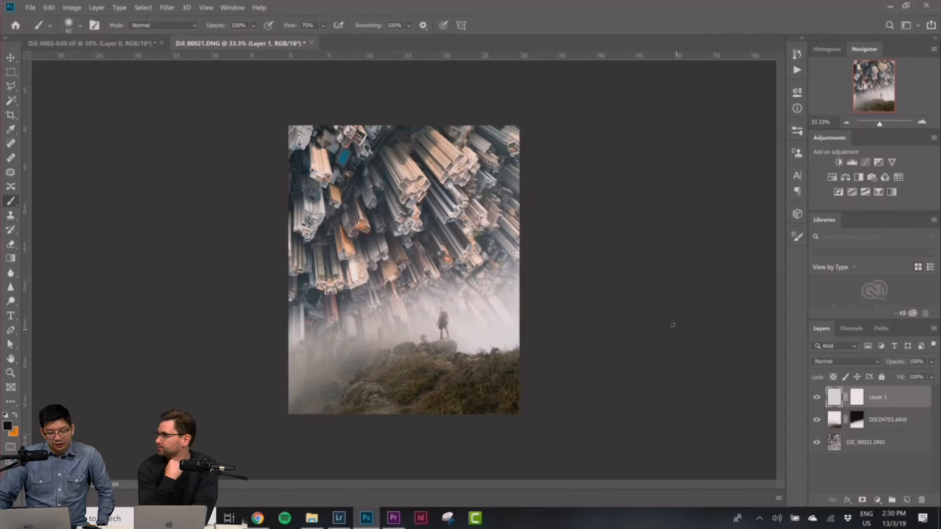
click(10, 71)
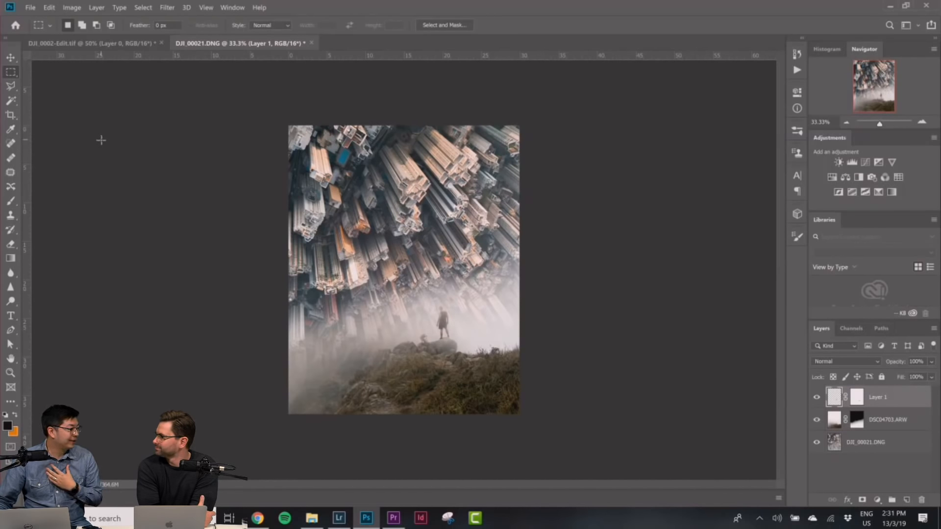
click(10, 87)
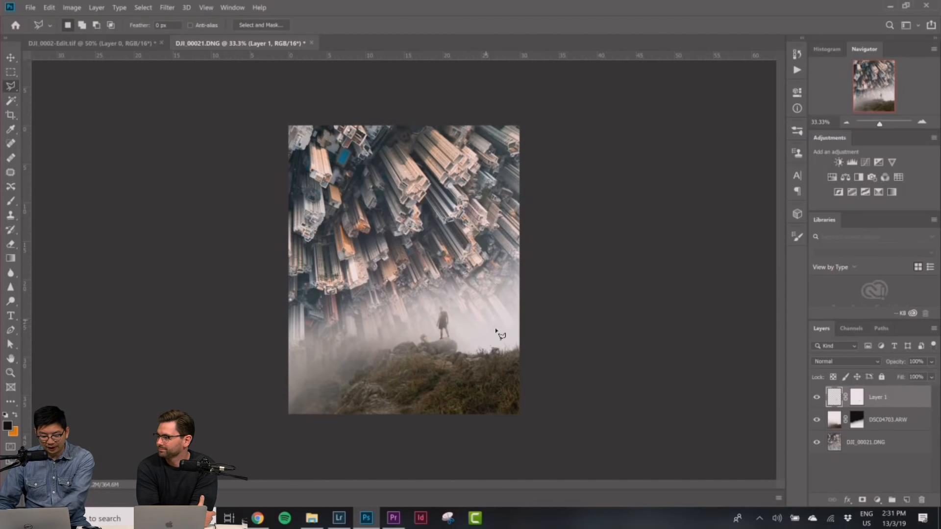
scroll(500, 338, up, 1)
scroll(527, 387, down, 2)
key(ctrl+plus)
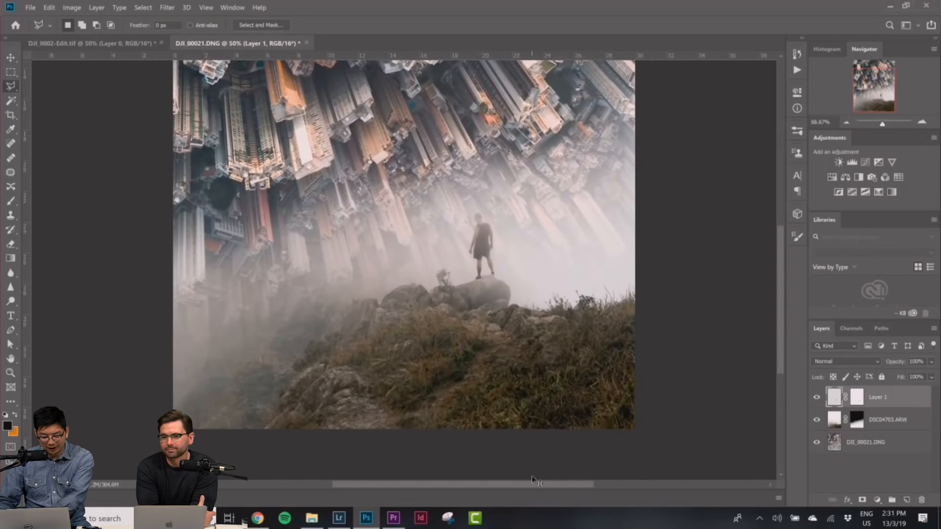
key(ctrl+plus)
key(ctrl+plus)
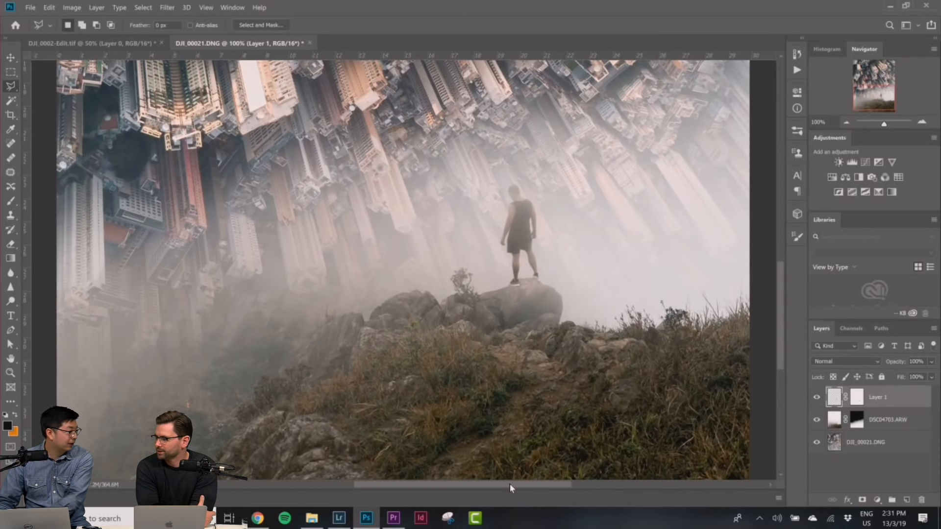
drag(509, 483, 545, 482)
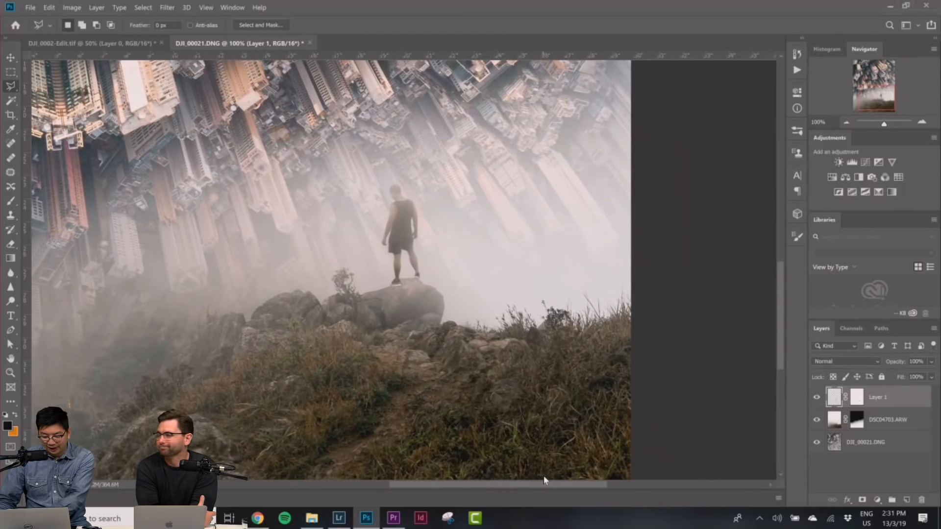
Try a Magic Wand selection of the foreground hillside and rocks on the DSC04703.ARW layer with tolerance 20, and clear the selection.
click(833, 427)
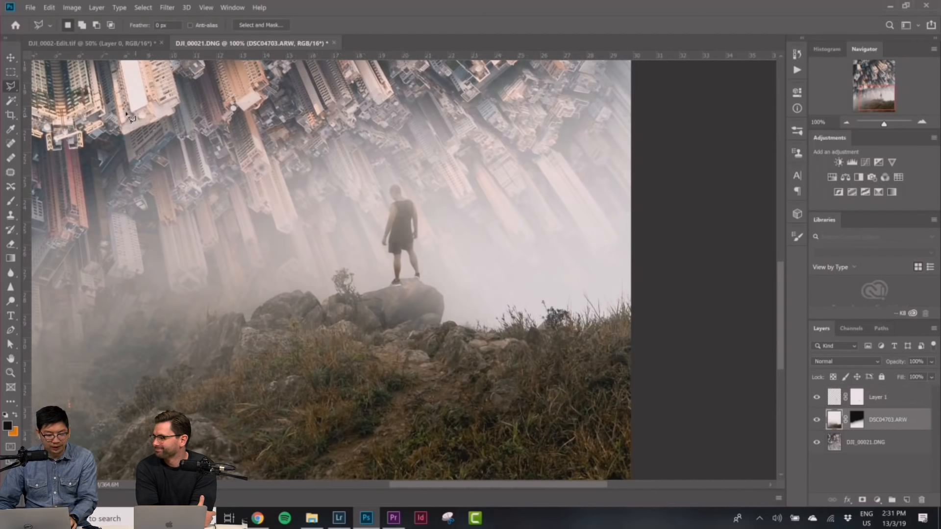
click(11, 101)
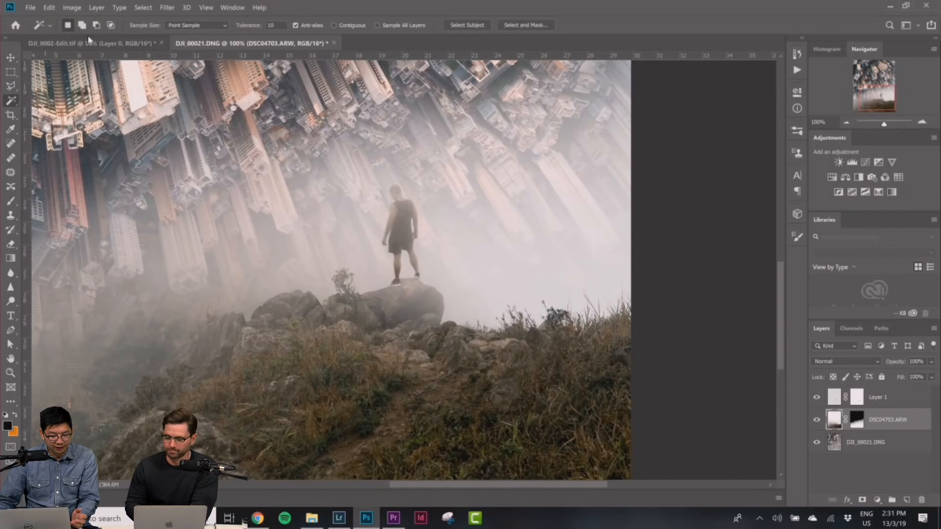
click(281, 25)
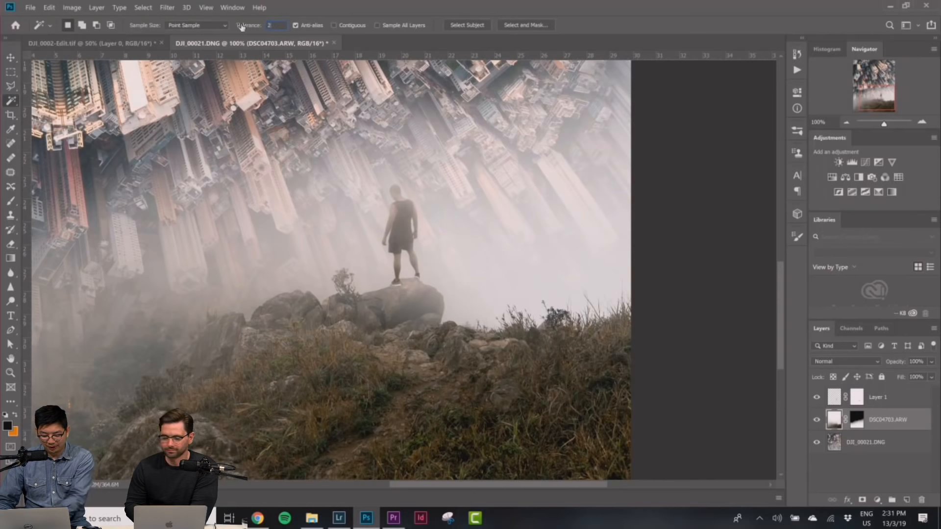
click(381, 341)
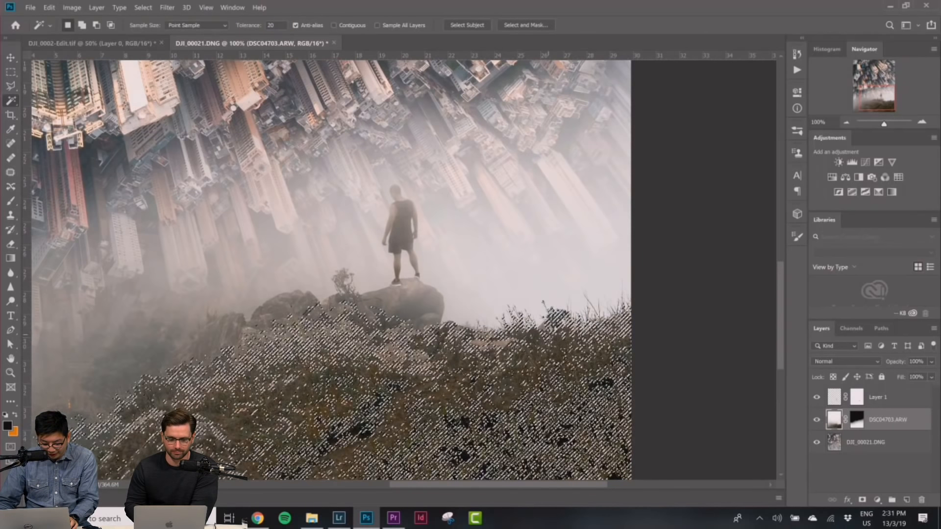
shift+click(555, 326)
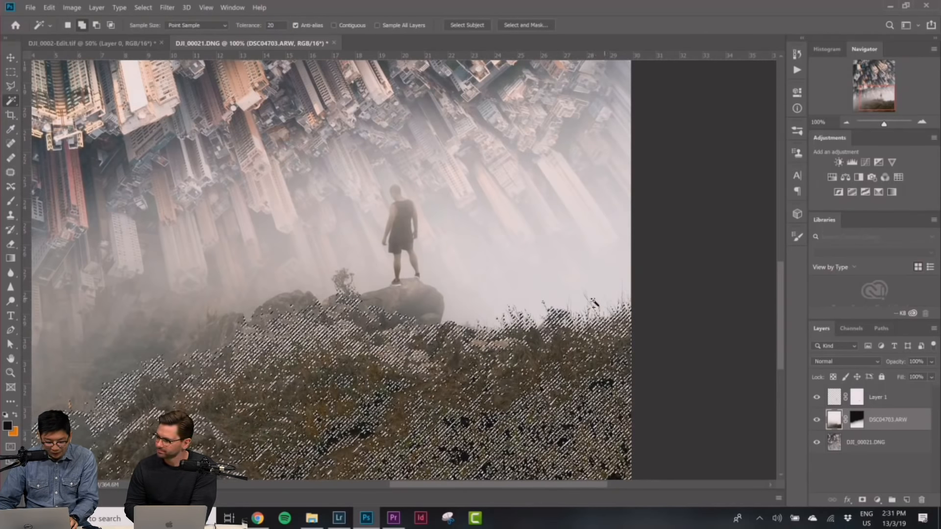
shift+click(545, 351)
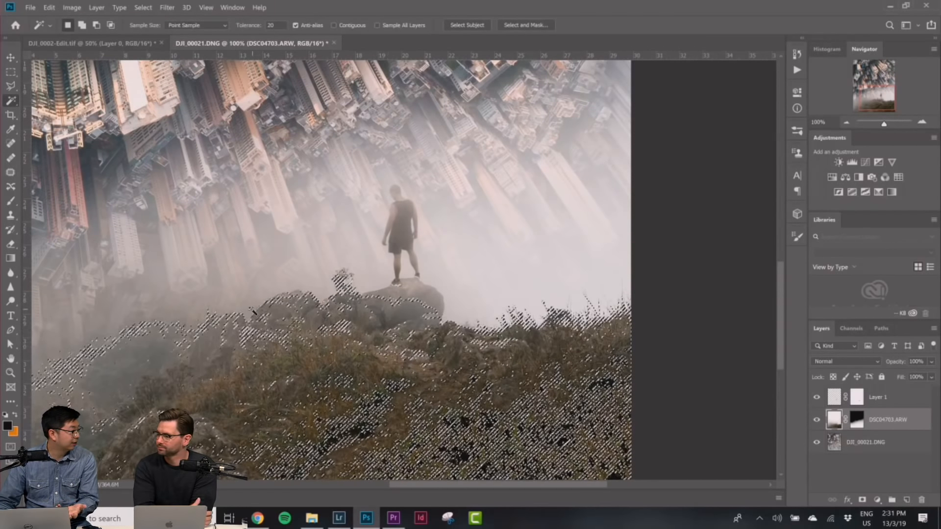
click(10, 75)
click(349, 155)
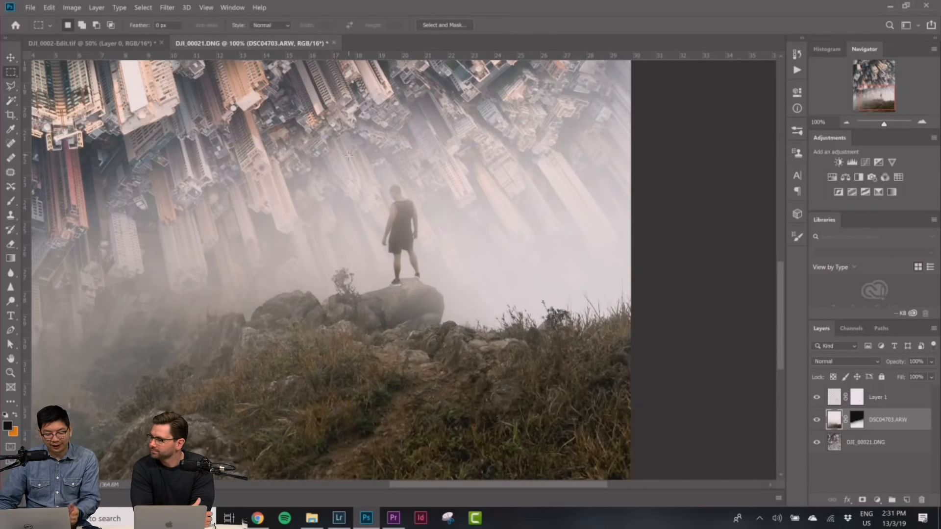
Examine the whole composite at several magnifications, checking how the city, fog, hiker and hillside blend together.
key(ctrl+minus)
key(ctrl+minus)
key(ctrl+minus)
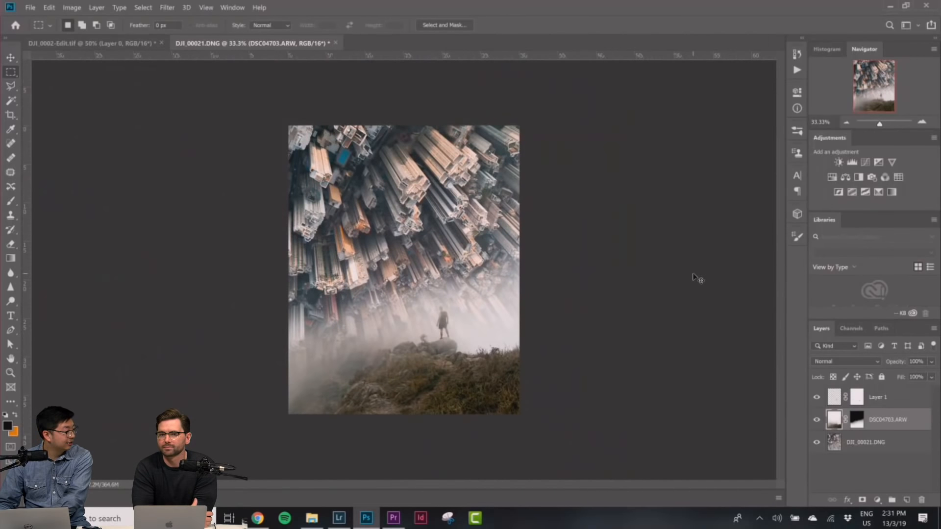
key(ctrl+plus)
key(ctrl+minus)
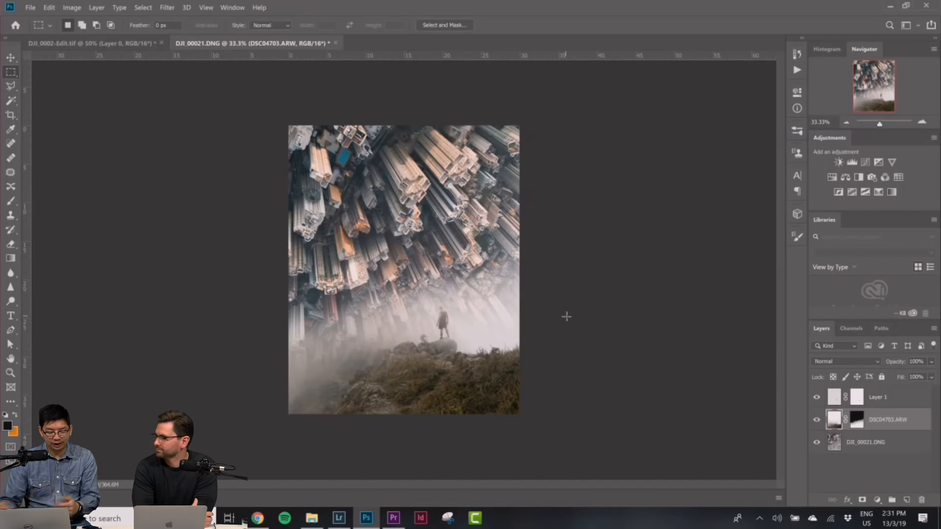
key(ctrl+plus)
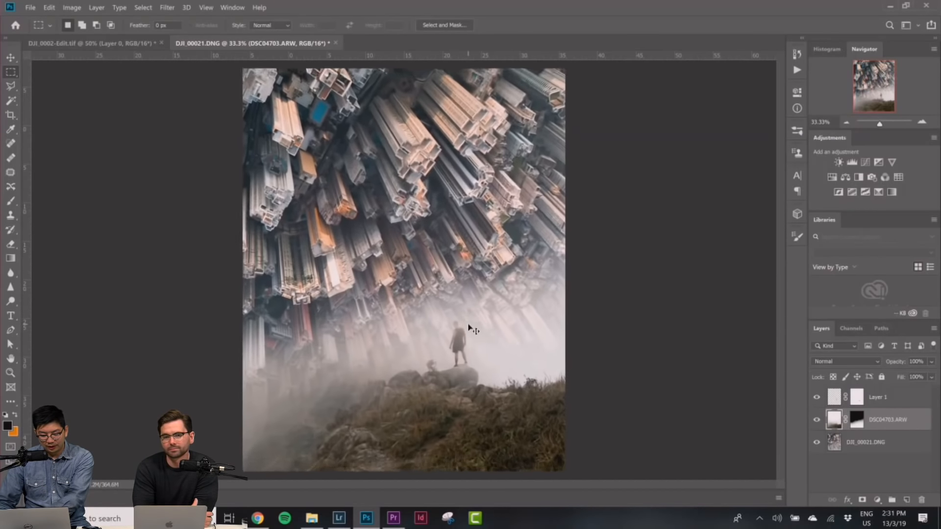
key(ctrl+minus)
key(ctrl+plus)
key(ctrl+minus)
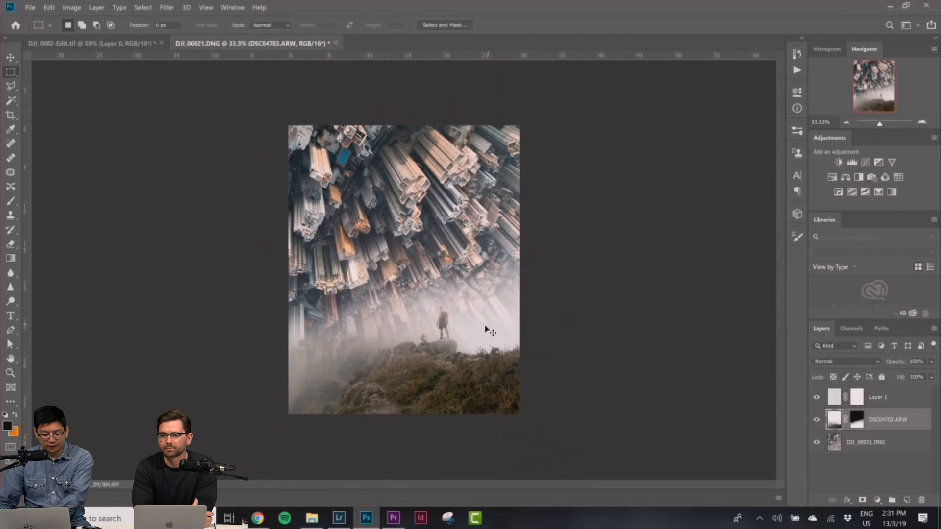
key(ctrl+minus)
key(ctrl+plus)
key(ctrl+plus)
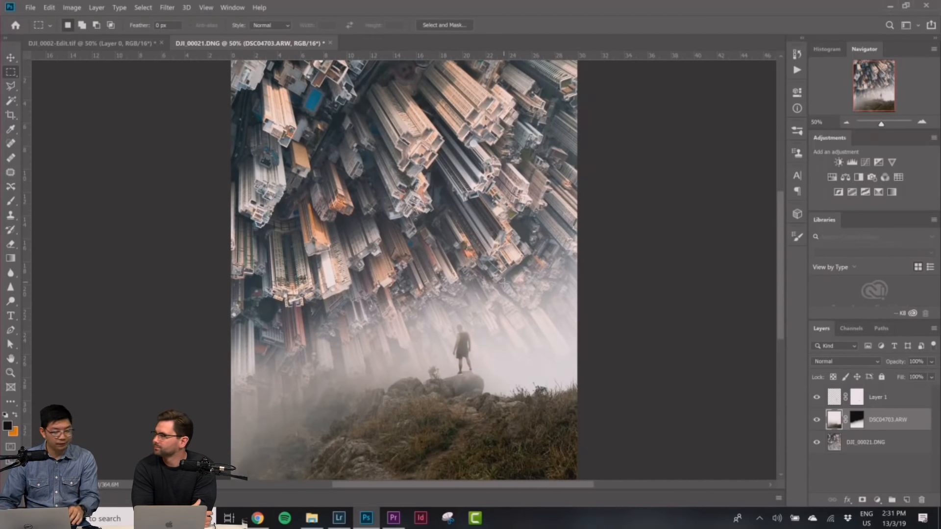
key(ctrl+minus)
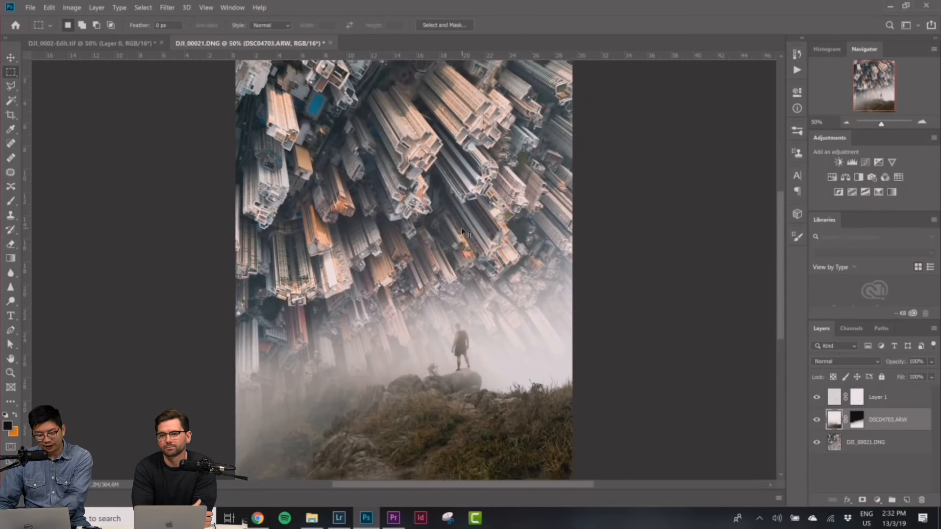
Place the fog 03 image from the ps templates fog folder into the DJI_00021.DNG composite.
click(312, 519)
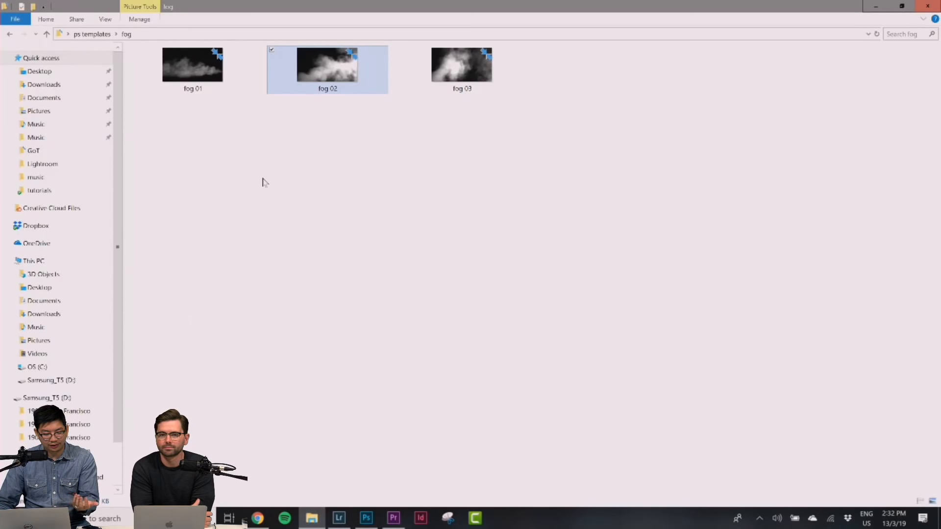
click(466, 139)
click(192, 63)
click(305, 73)
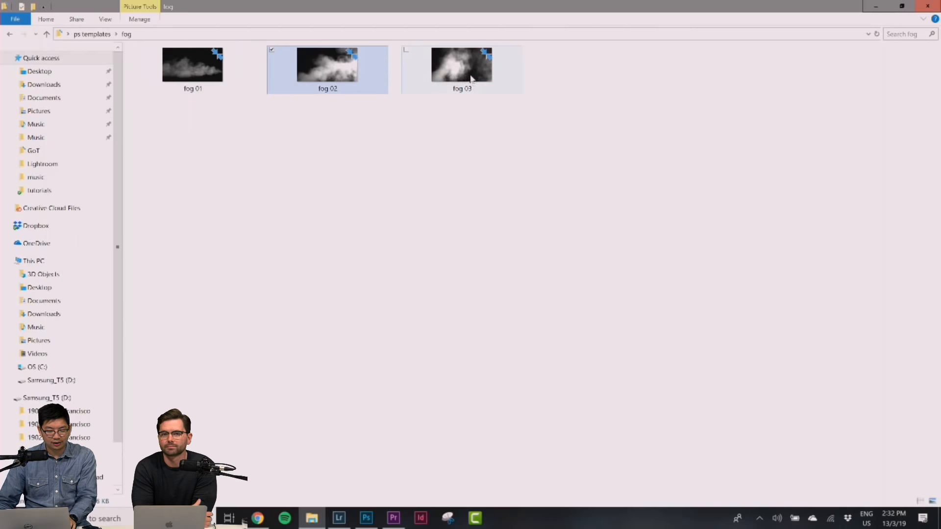
click(431, 74)
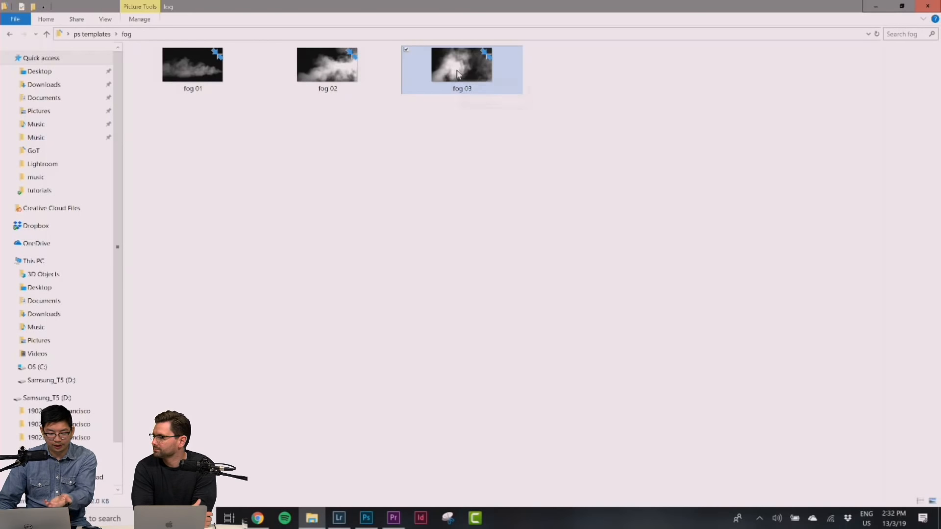
drag(457, 73, 499, 283)
key(m)
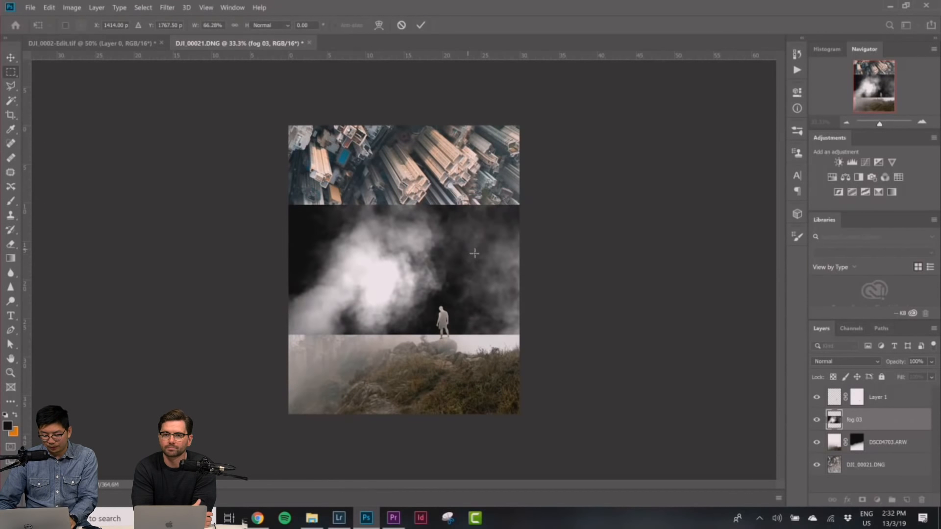
Move the fog 03 layer above Layer 1 and set its blend mode to Screen.
drag(880, 420, 906, 391)
key(ctrl+plus)
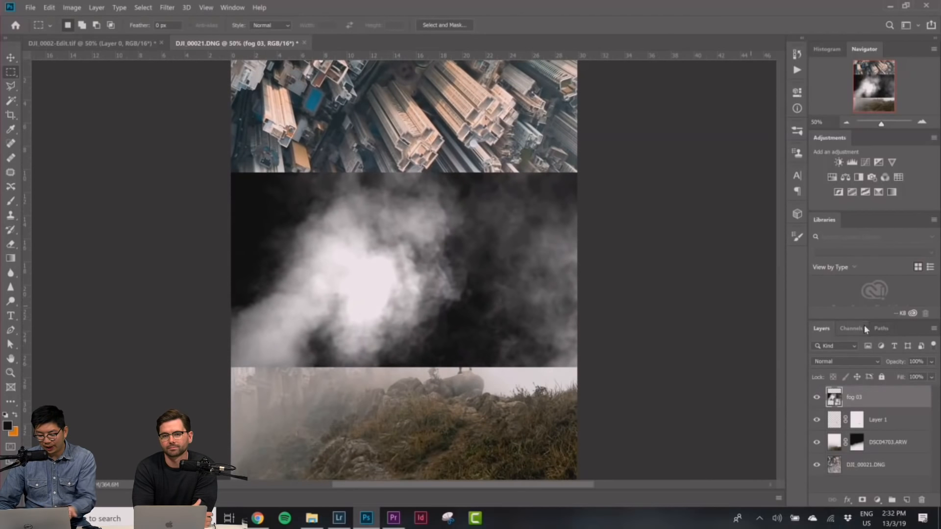
click(828, 363)
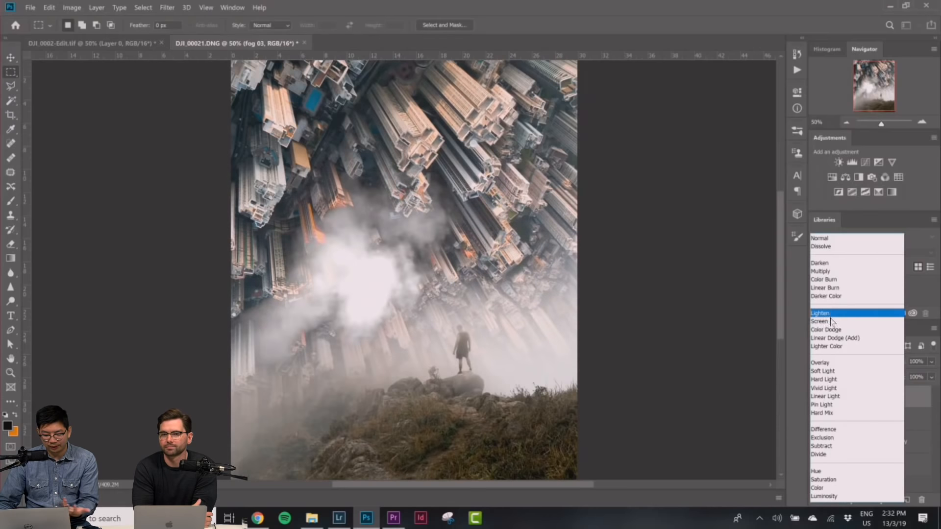
click(831, 322)
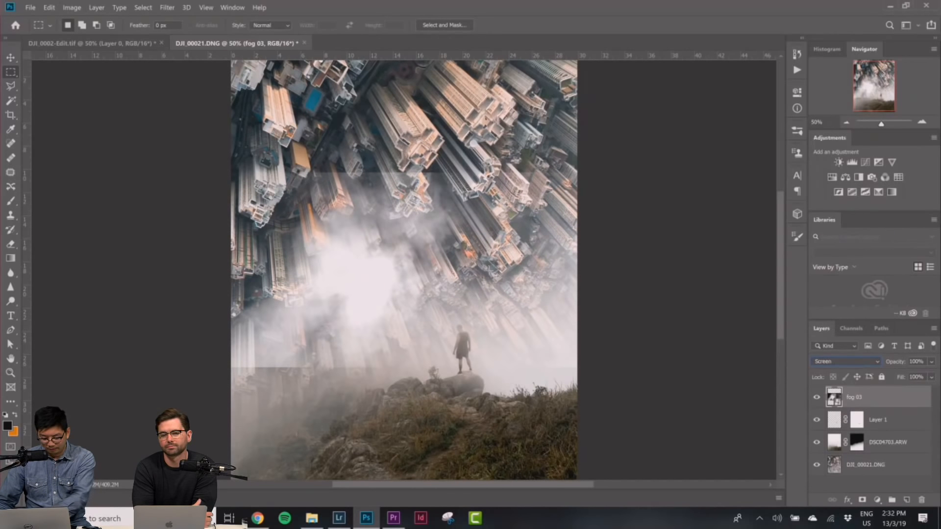
Scale the fog 03 layer to about 119% and position it over the lower part of the composite, around the hiker.
key(ctrl+minus)
key(ctrl+minus)
right_click(403, 272)
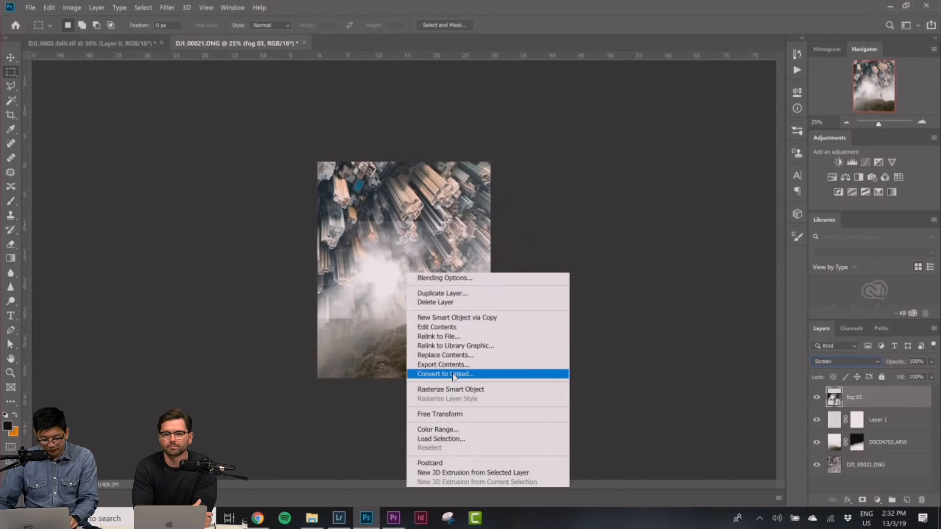
click(452, 414)
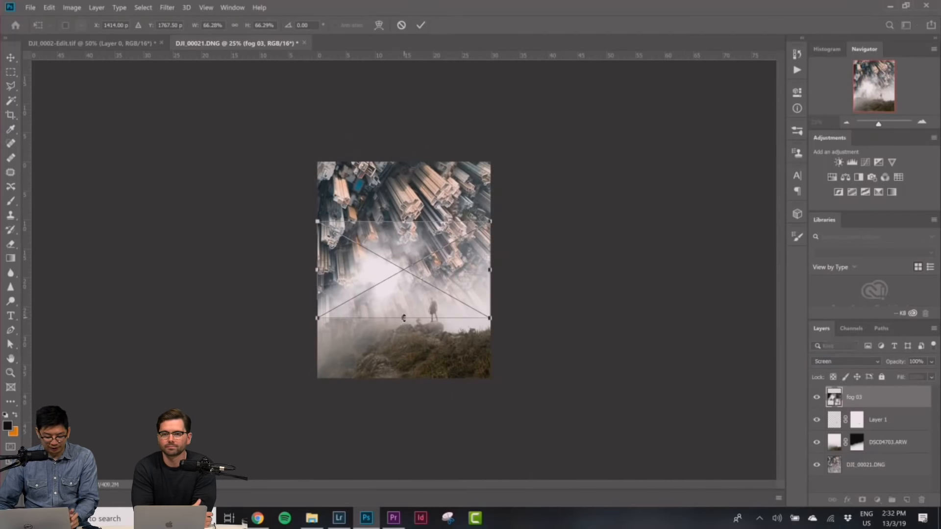
drag(404, 318, 404, 378)
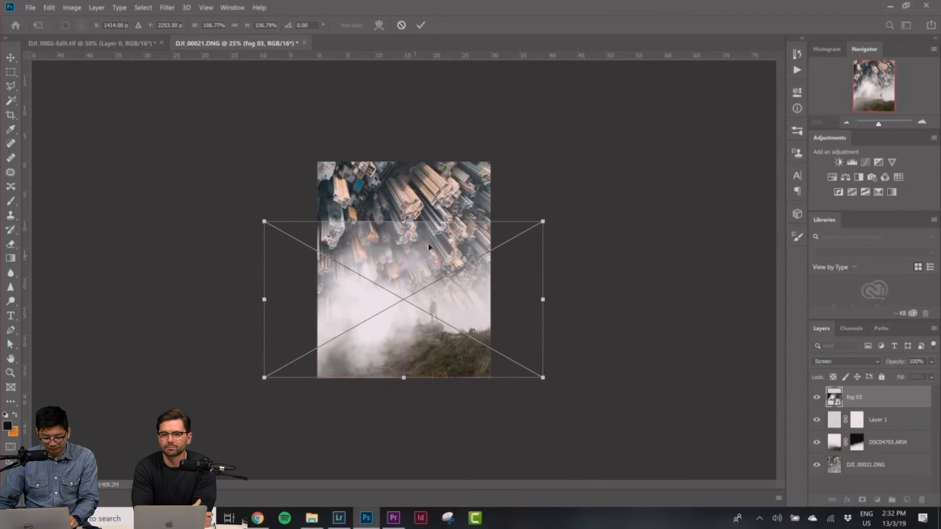
mouse_move(411, 222)
mouse_down()
mouse_move(411, 178)
mouse_move(404, 204)
mouse_up()
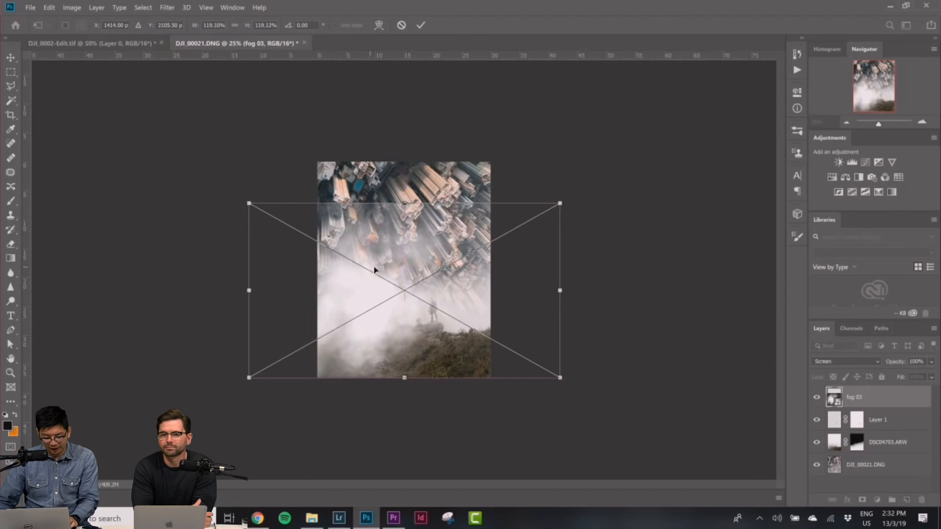
drag(371, 269, 401, 269)
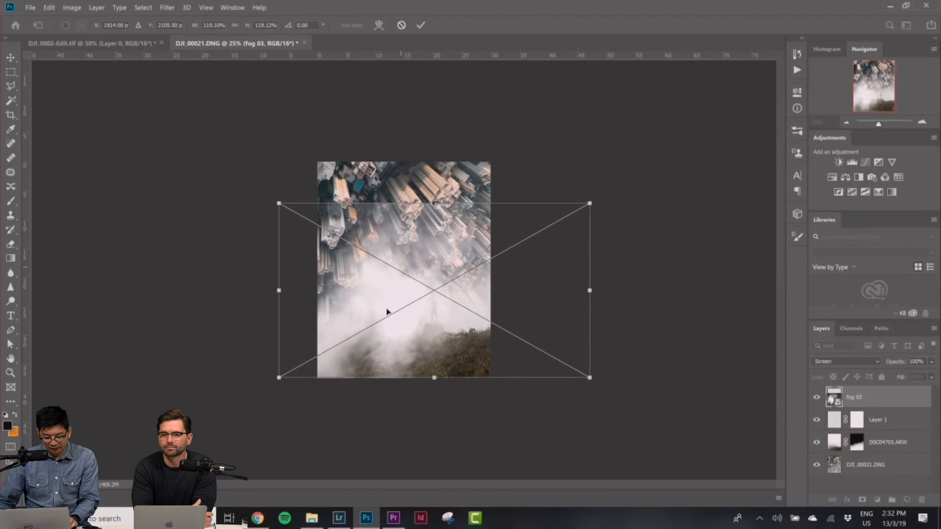
mouse_move(383, 317)
mouse_down()
mouse_move(379, 300)
mouse_move(372, 321)
mouse_up()
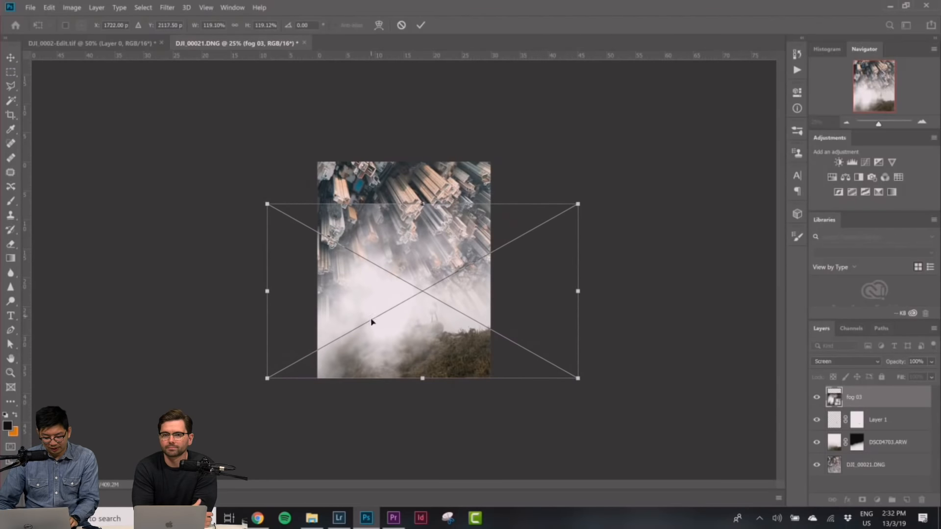
key(Return)
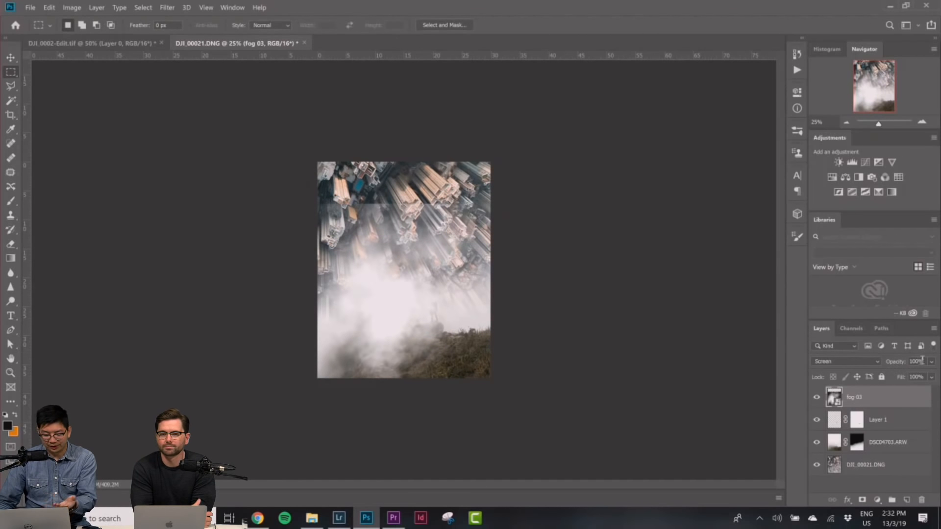
Set the fog 03 layer's opacity to 20% and compare the composite with the fog hidden and shown.
click(916, 361)
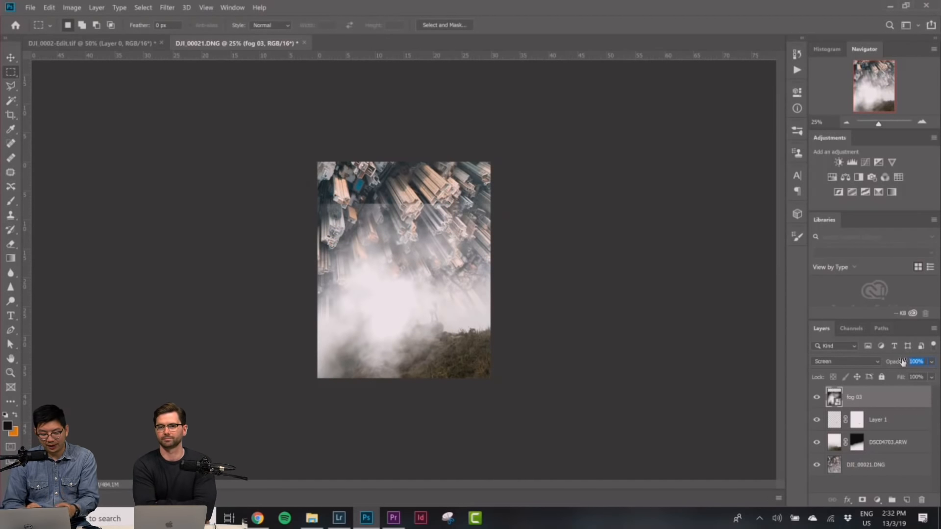
text(20)
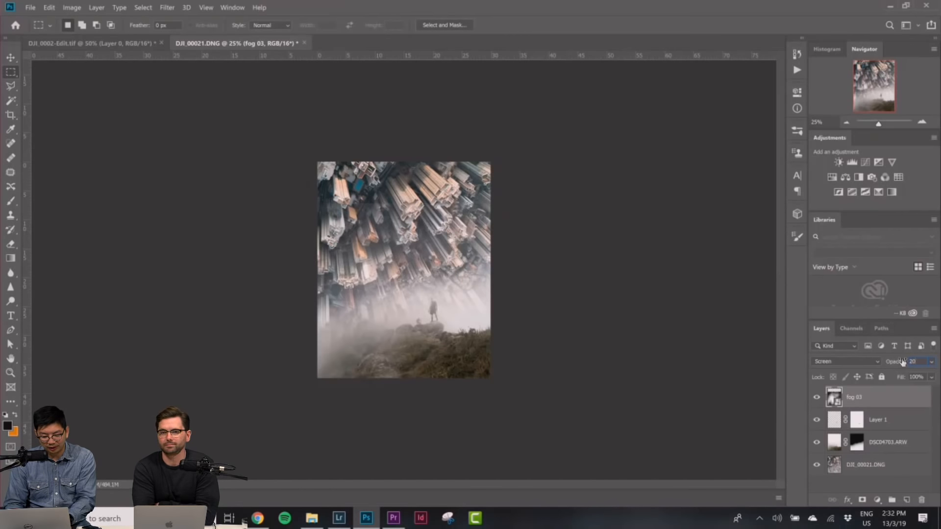
click(816, 404)
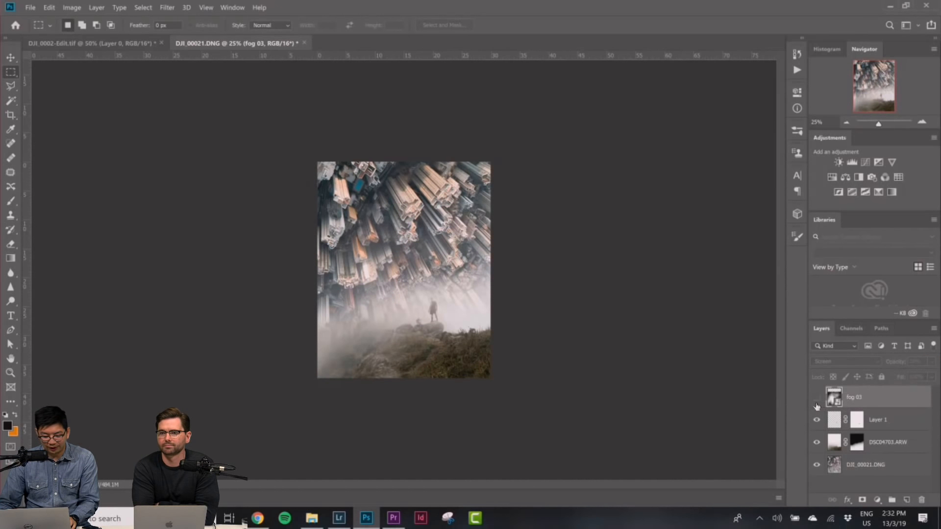
click(816, 405)
click(816, 404)
click(816, 404)
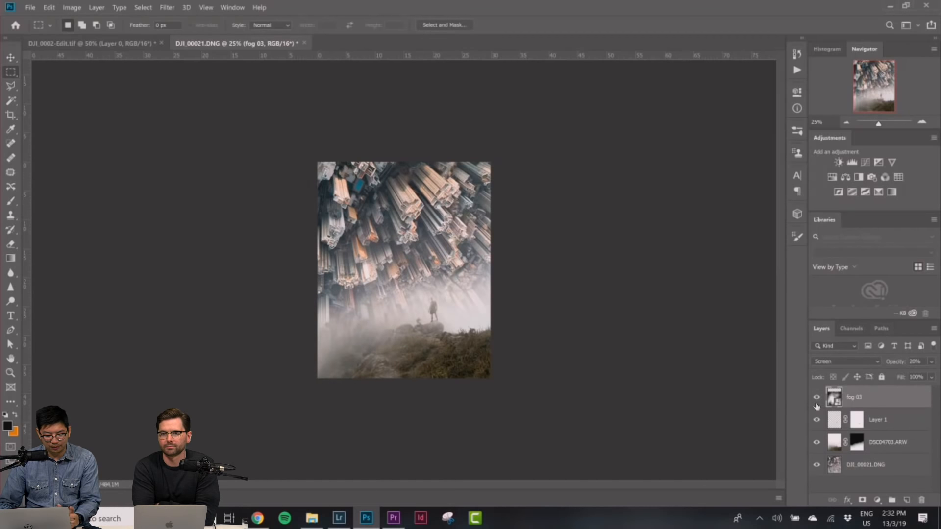
click(816, 405)
click(816, 404)
click(816, 405)
click(816, 404)
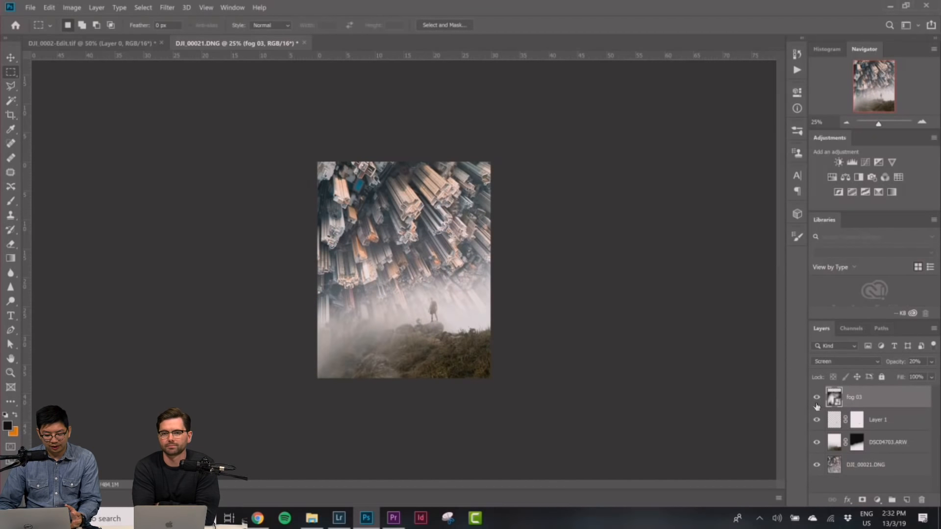